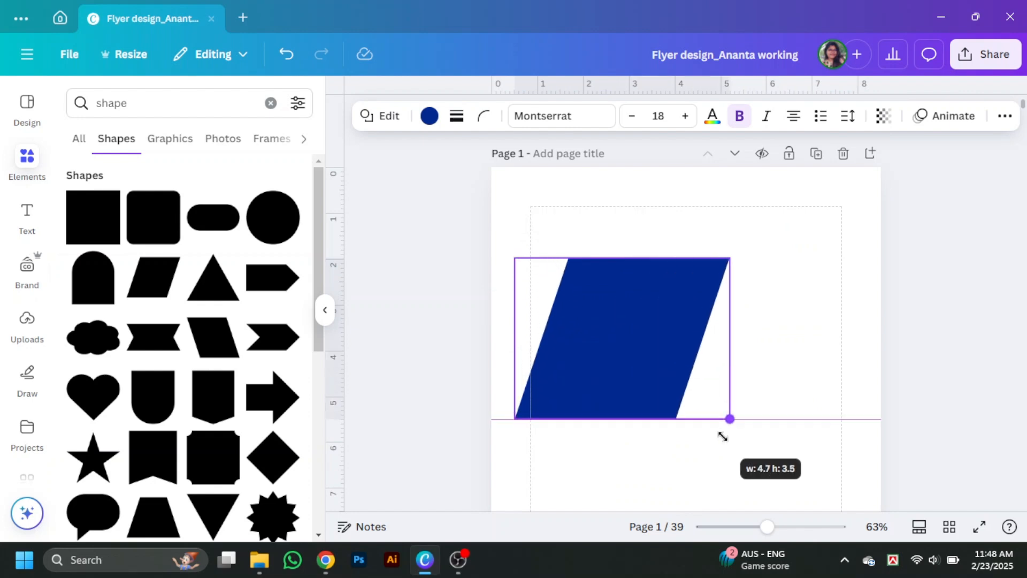
- Enlarge the dark blue parallelogram and place it over page 1's upper-left corner, letting its slanted left side run off the page
{"action": "left_click_drag", "start_coordinate": [646, 369], "coordinate": [548, 273]}
{"action": "left_click_drag", "start_coordinate": [663, 254], "coordinate": [787, 274]}
{"action": "left_click", "coordinate": [868, 311]}
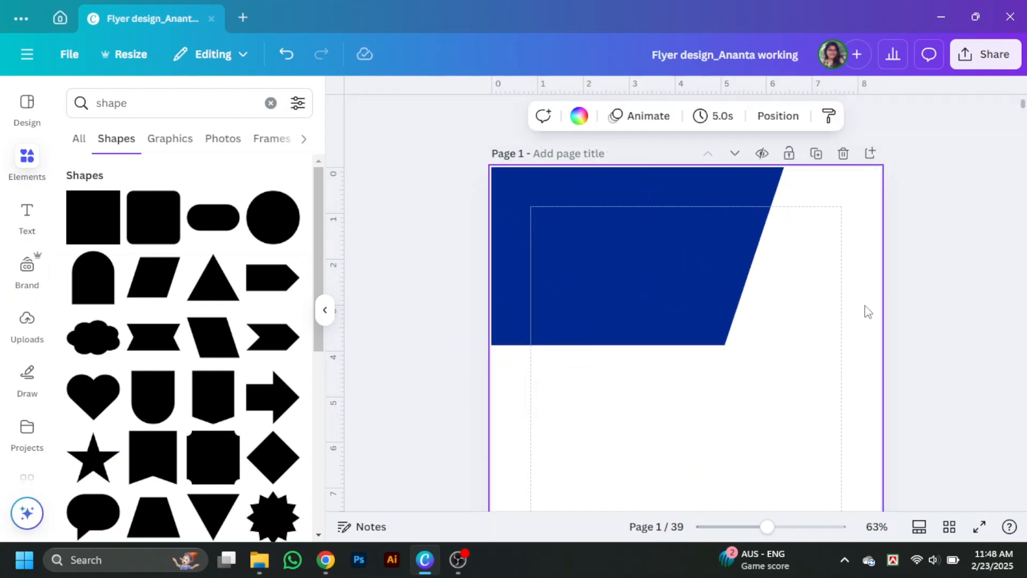
{"action": "left_click_drag", "start_coordinate": [690, 278], "coordinate": [831, 308]}
{"action": "left_click_drag", "start_coordinate": [753, 376], "coordinate": [765, 259]}
{"action": "left_click_drag", "start_coordinate": [826, 234], "coordinate": [860, 230]}
{"action": "left_click_drag", "start_coordinate": [859, 193], "coordinate": [828, 194]}
{"action": "left_click_drag", "start_coordinate": [754, 189], "coordinate": [735, 199]}
{"action": "key", "text": "Delete"}
- Place a copy of the blue parallelogram further up the page, offset to the right, and fill it with light blue
{"action": "left_click_drag", "start_coordinate": [529, 304], "coordinate": [591, 204]}
{"action": "left_click", "coordinate": [563, 294]}
{"action": "left_click", "coordinate": [650, 204]}
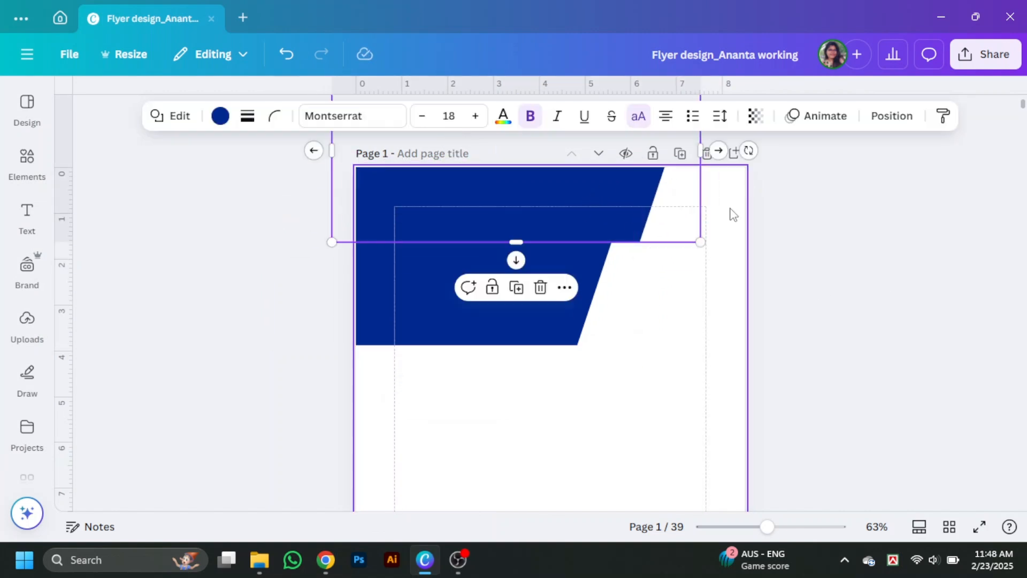
{"action": "left_click", "coordinate": [220, 116]}
{"action": "left_click", "coordinate": [243, 351]}
- Send the light blue parallelogram behind the dark blue one and shift it up and right as a narrow accent strip
{"action": "right_click", "coordinate": [618, 210]}
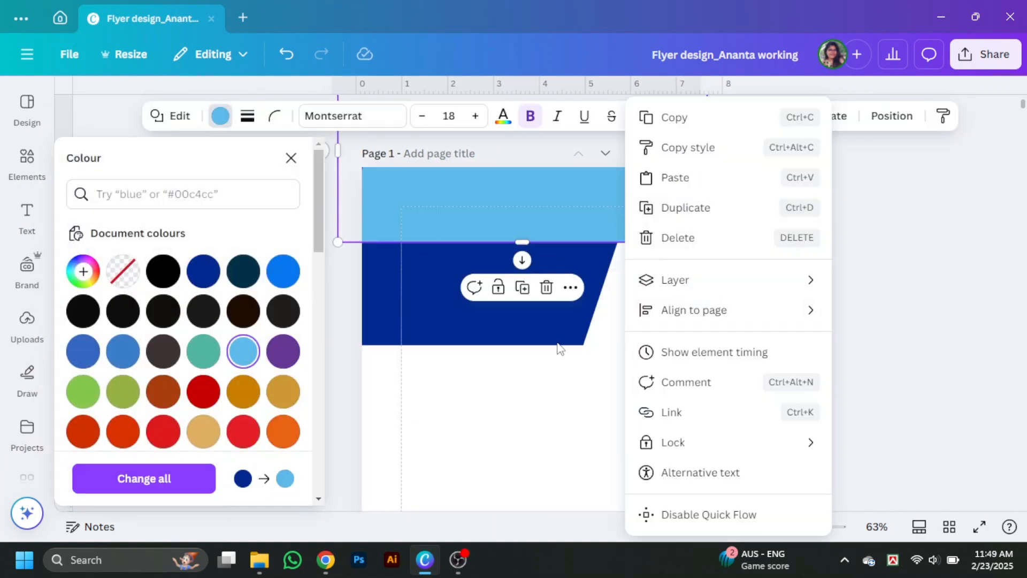
{"action": "left_click", "coordinate": [890, 273]}
{"action": "left_click_drag", "start_coordinate": [649, 210], "coordinate": [663, 200]}
{"action": "left_click", "coordinate": [740, 245]}
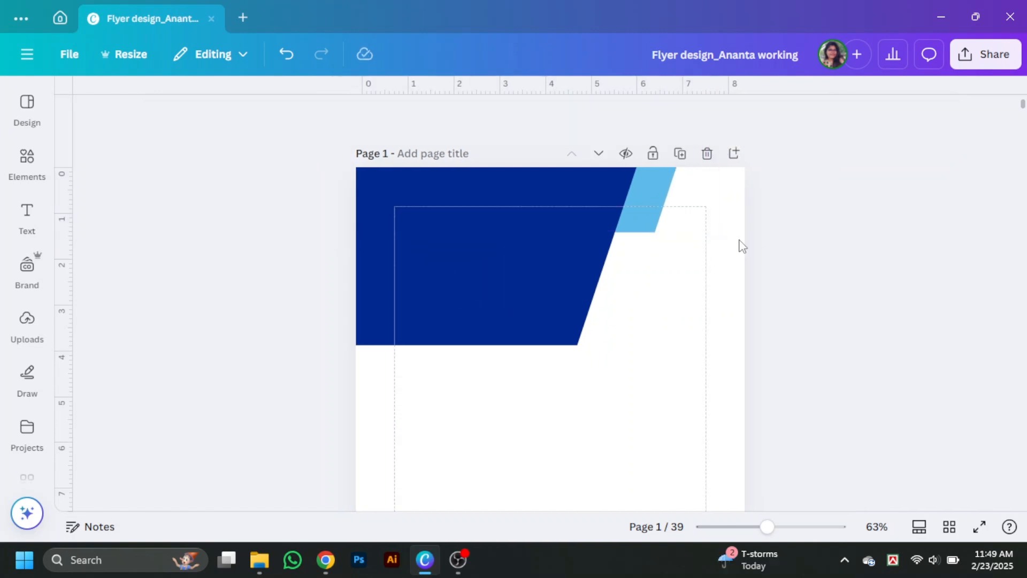
- Recolour the large dark blue parallelogram to a brighter solid blue
{"action": "left_click", "coordinate": [540, 244]}
{"action": "left_click", "coordinate": [220, 117]}
{"action": "left_click", "coordinate": [203, 271]}
{"action": "left_click", "coordinate": [284, 347]}
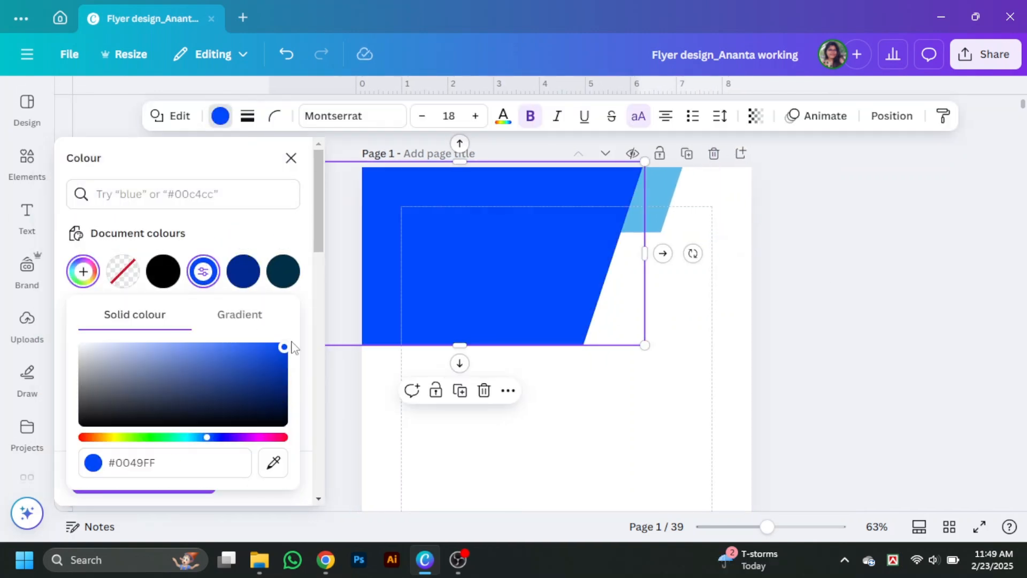
{"action": "left_click", "coordinate": [494, 286]}
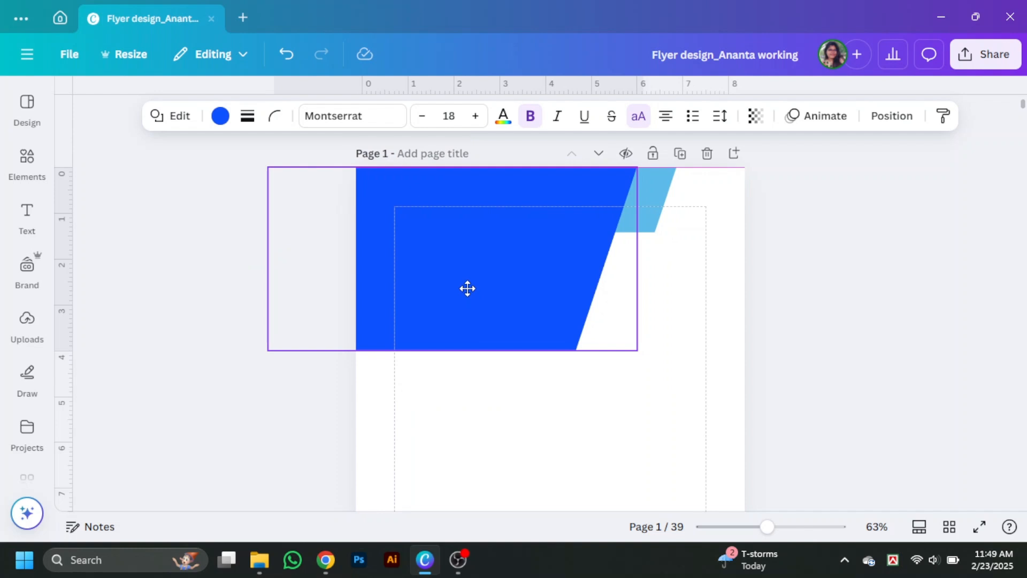
- Shift the bright blue parallelogram slightly up and left so more of the light blue accent is exposed
{"action": "left_click", "coordinate": [864, 351]}
{"action": "mouse_move", "coordinate": [444, 334]}
{"action": "left_mouse_down"}
{"action": "mouse_move", "coordinate": [442, 300]}
{"action": "mouse_move", "coordinate": [444, 315]}
{"action": "left_mouse_up"}
{"action": "left_click", "coordinate": [766, 321]}
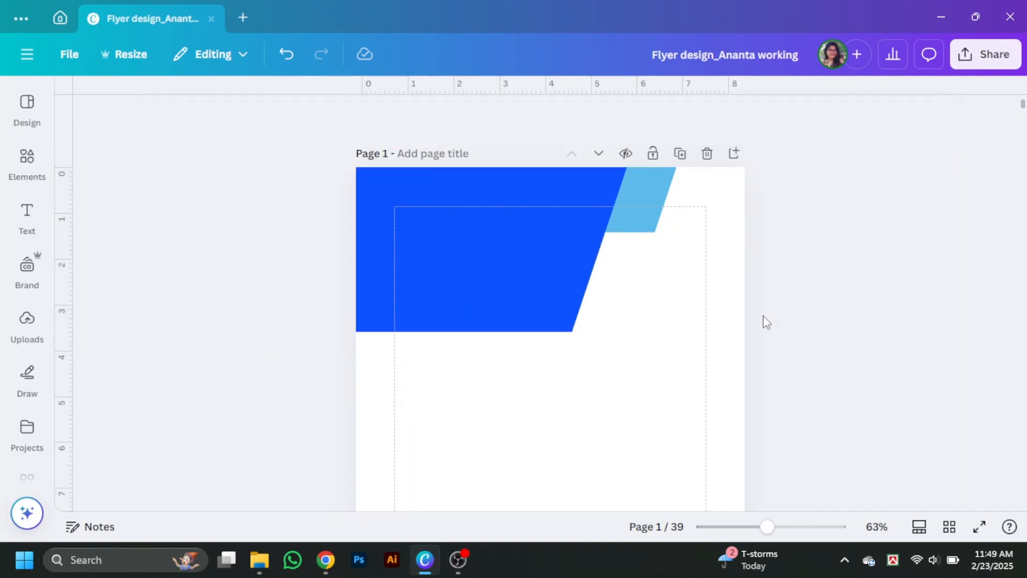
- Search the elements library for "doctor" and limit the results to photos
{"action": "left_click", "coordinate": [27, 161]}
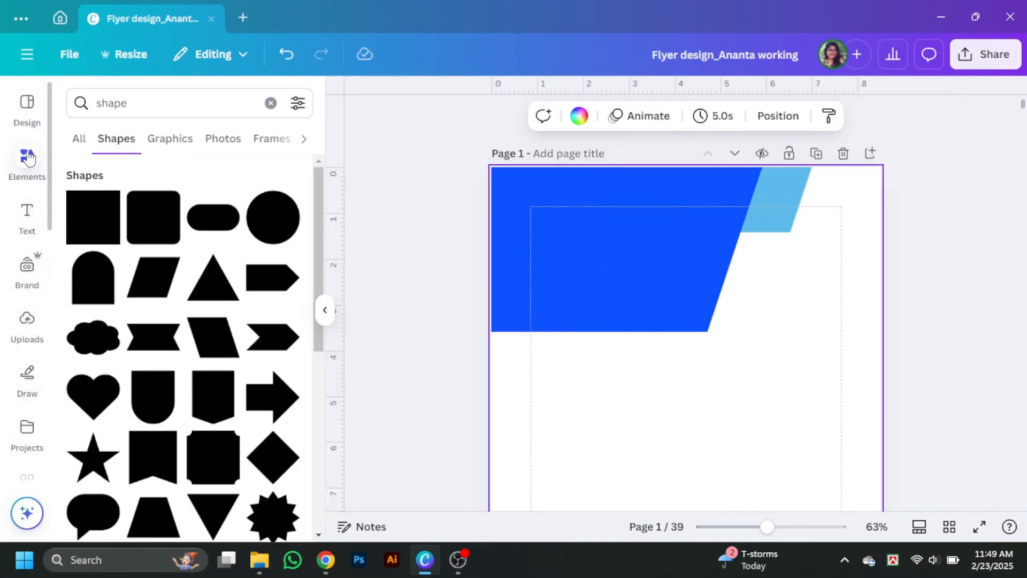
{"action": "left_click", "coordinate": [89, 114]}
{"action": "type", "text": "doctor"}
{"action": "key", "text": "Return"}
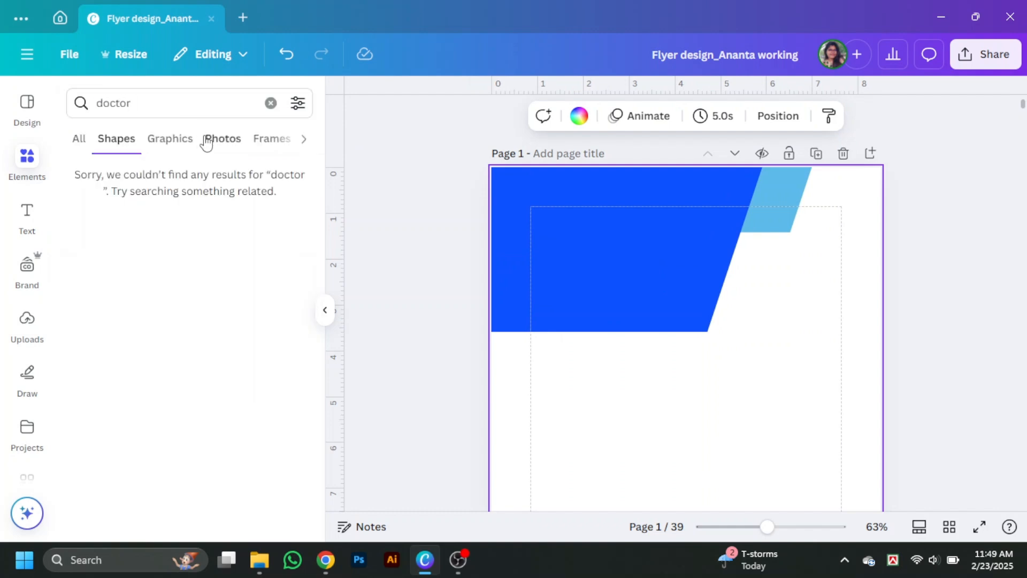
{"action": "left_click", "coordinate": [217, 140]}
- Browse the doctor photos and insert the cut-out of the bearded doctor with crossed arms on page 1
{"action": "scroll", "coordinate": [154, 393], "scroll_direction": "down", "scroll_amount": 15}
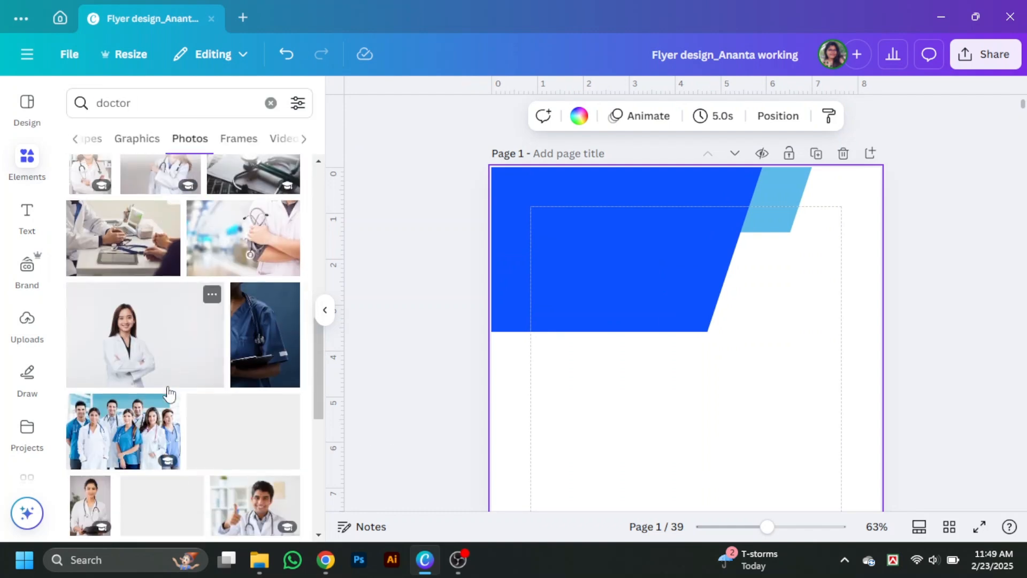
{"action": "scroll", "coordinate": [251, 423], "scroll_direction": "down", "scroll_amount": 10}
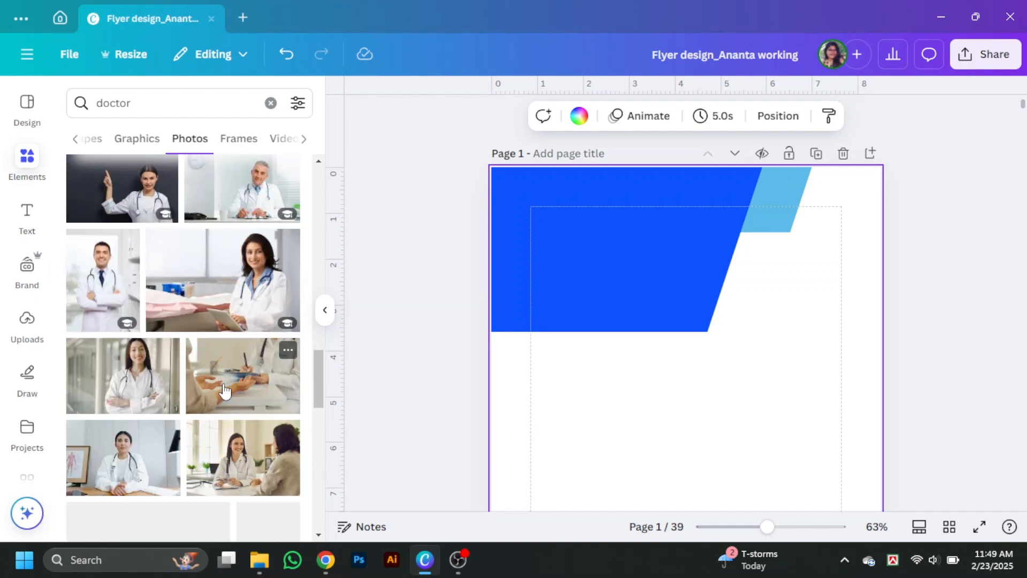
{"action": "scroll", "coordinate": [222, 383], "scroll_direction": "down", "scroll_amount": 5}
{"action": "left_click_drag", "start_coordinate": [321, 403], "coordinate": [326, 189]}
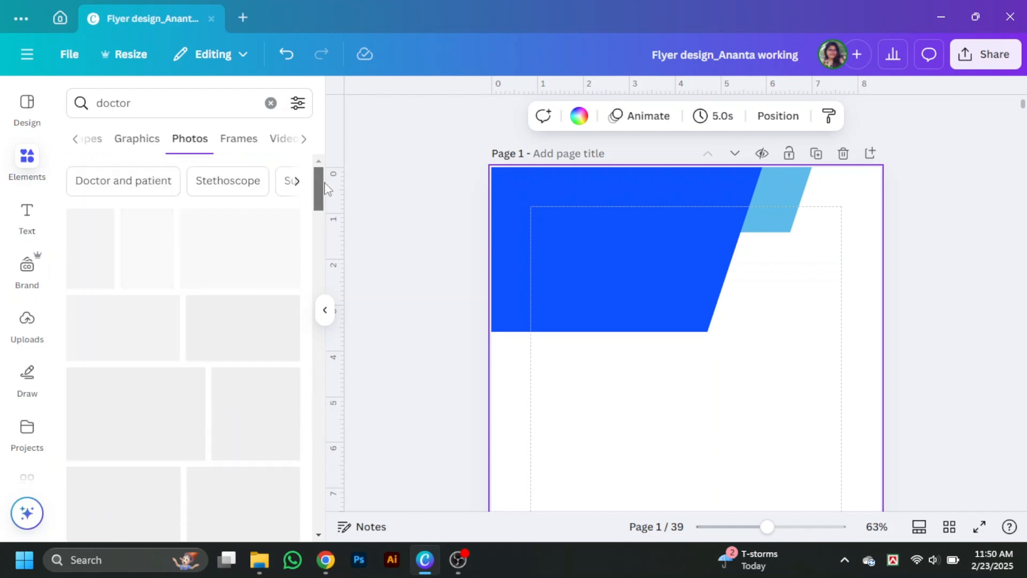
{"action": "left_click", "coordinate": [89, 250]}
{"action": "left_click", "coordinate": [324, 310]}
{"action": "left_click", "coordinate": [777, 311]}
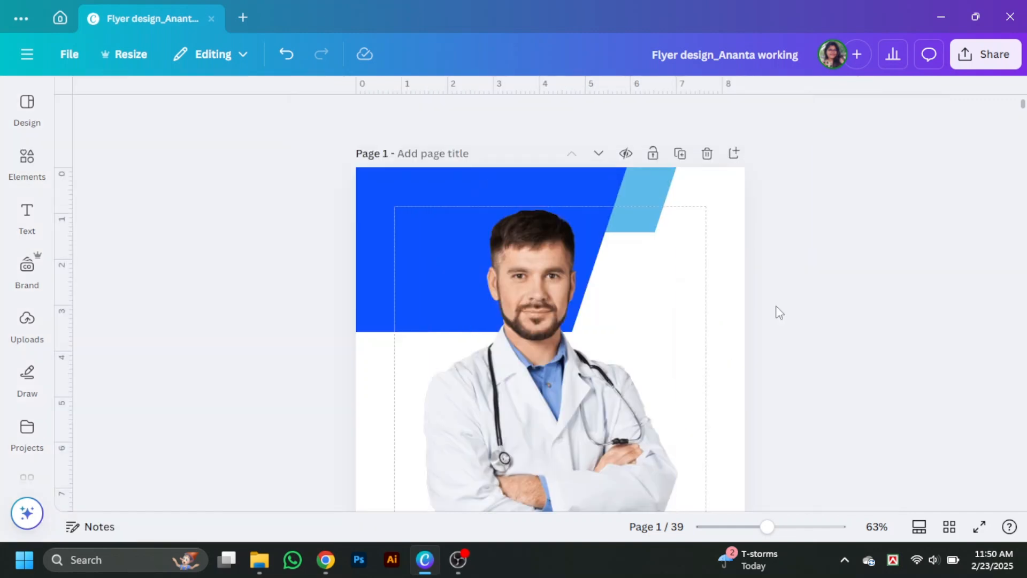
- Shrink the doctor photo and position it over the blue parallelogram's slanted right edge
{"action": "left_click_drag", "start_coordinate": [578, 385], "coordinate": [640, 321]}
{"action": "scroll", "coordinate": [727, 467], "scroll_direction": "down", "scroll_amount": 1}
{"action": "left_click_drag", "start_coordinate": [738, 489], "coordinate": [623, 298]}
{"action": "left_click_drag", "start_coordinate": [580, 230], "coordinate": [687, 248]}
{"action": "scroll", "coordinate": [687, 249], "scroll_direction": "up", "scroll_amount": 1}
{"action": "left_click_drag", "start_coordinate": [687, 249], "coordinate": [663, 268]}
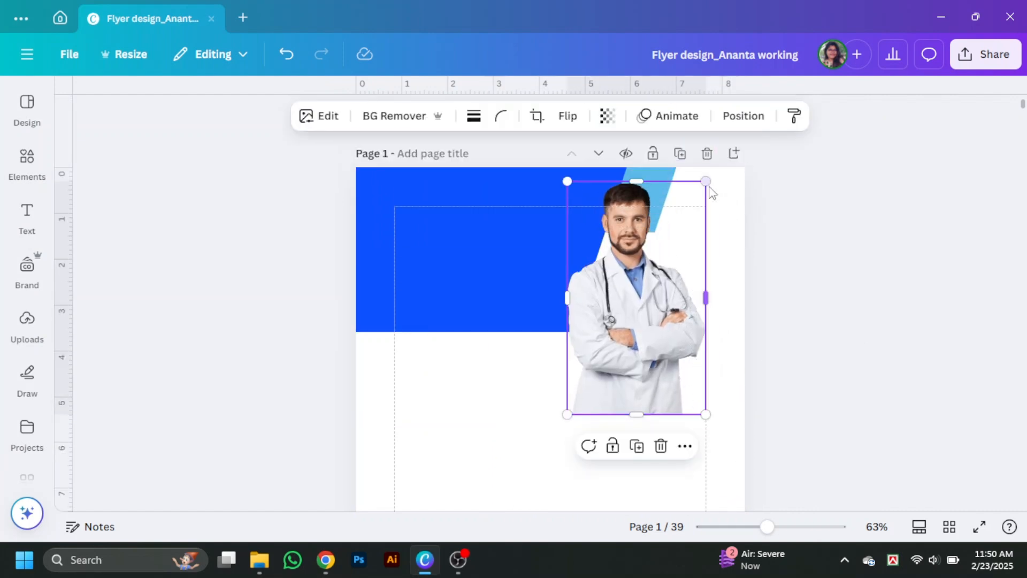
- Fine-tune the doctor photo's size and position so it overlaps the blue shape's slanted edge and the light blue accent
{"action": "left_click_drag", "start_coordinate": [706, 413], "coordinate": [679, 369]}
{"action": "left_click_drag", "start_coordinate": [654, 290], "coordinate": [648, 290]}
{"action": "left_click", "coordinate": [813, 298]}
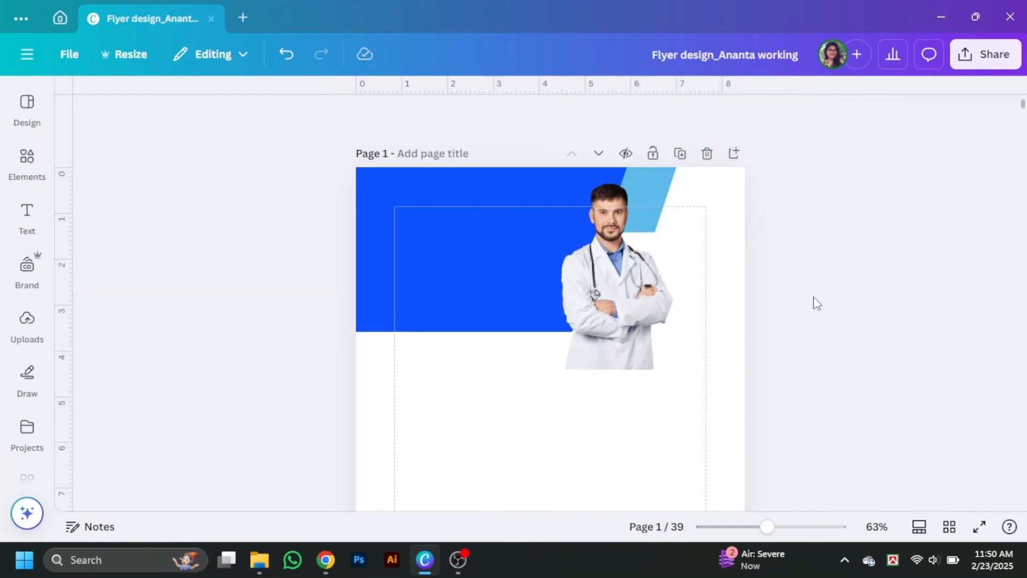
{"action": "left_click", "coordinate": [647, 283]}
{"action": "left_click_drag", "start_coordinate": [673, 183], "coordinate": [680, 173]}
{"action": "left_click_drag", "start_coordinate": [640, 263], "coordinate": [642, 280]}
{"action": "left_click", "coordinate": [256, 161]}
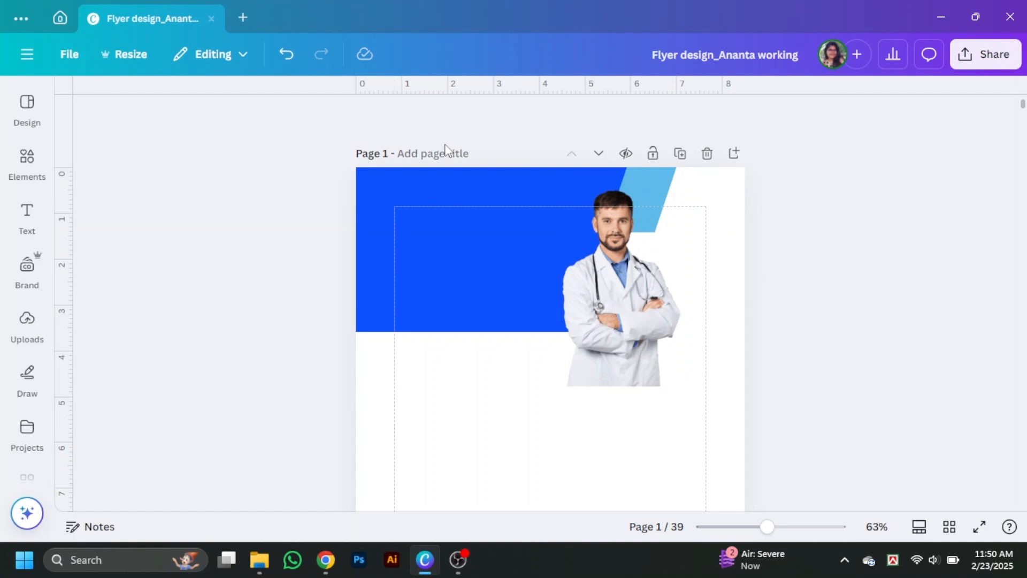
- Search the elements library for "rectangle frame"
{"action": "left_click", "coordinate": [27, 161]}
{"action": "left_click", "coordinate": [161, 103]}
{"action": "type", "text": "rectangle"}
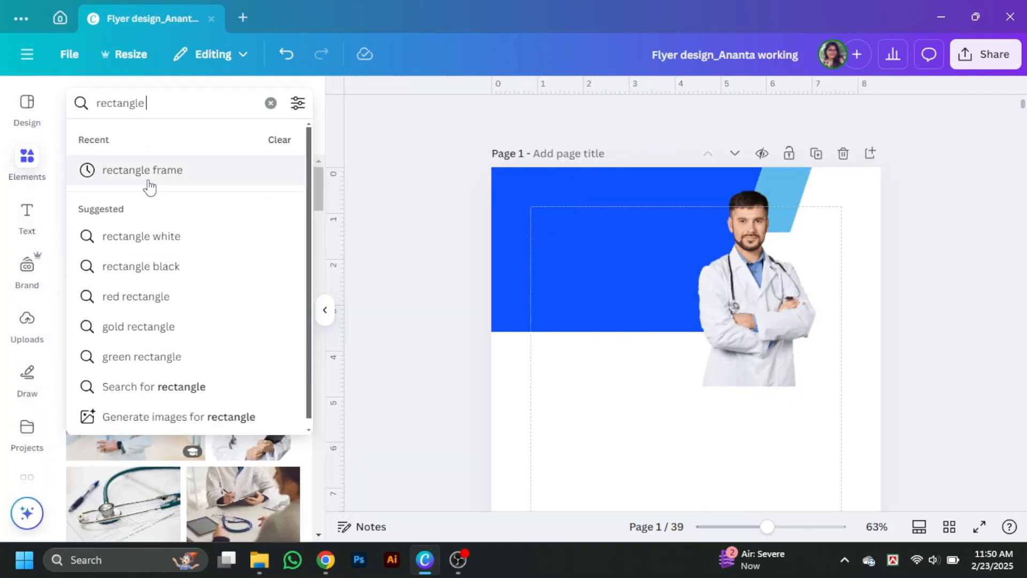
{"action": "left_click", "coordinate": [149, 171]}
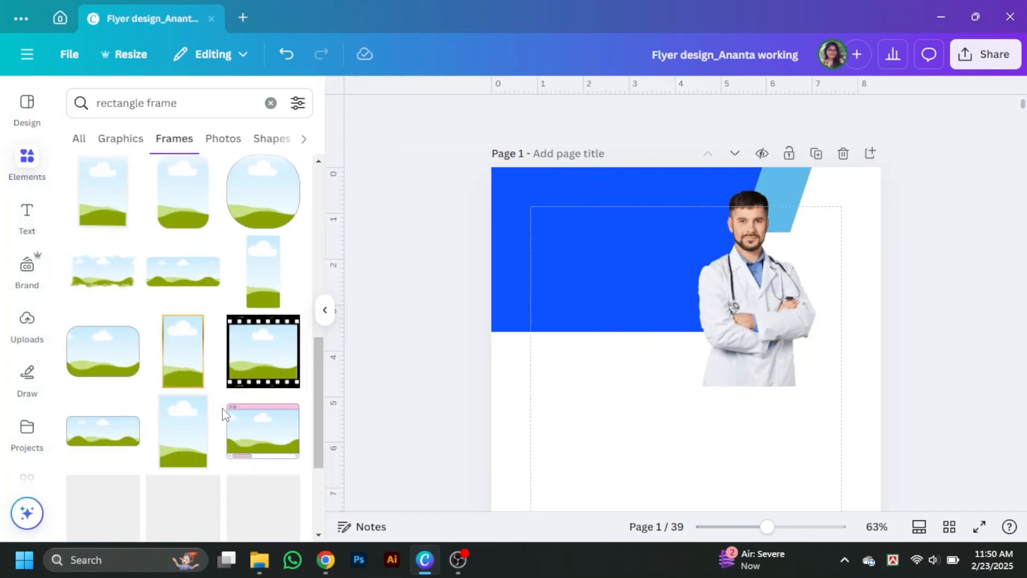
- Browse the frame results and insert the four-sided photo frame with slanted edges
{"action": "scroll", "coordinate": [225, 410], "scroll_direction": "down", "scroll_amount": 10}
{"action": "scroll", "coordinate": [224, 409], "scroll_direction": "down", "scroll_amount": 10}
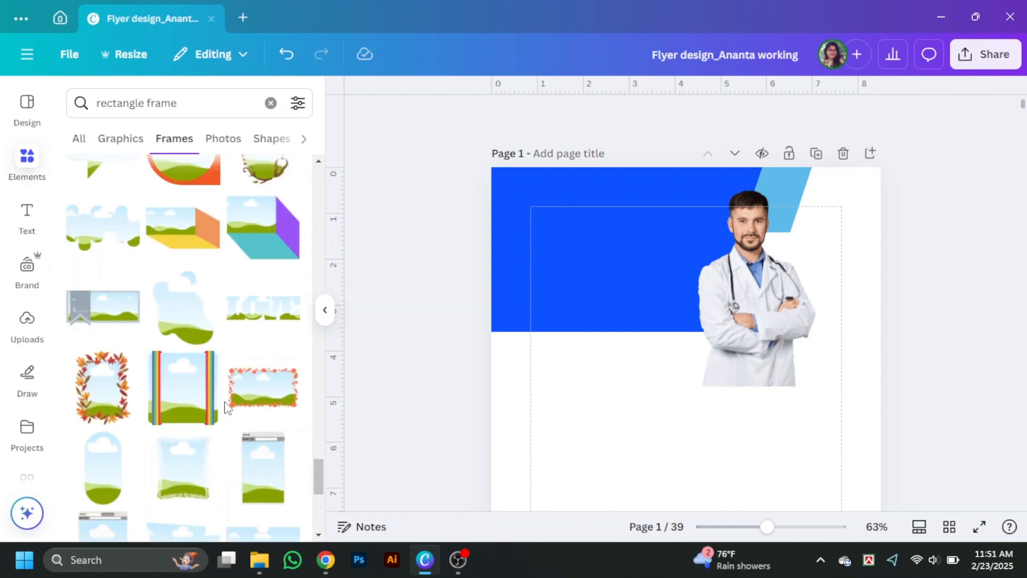
{"action": "scroll", "coordinate": [129, 361], "scroll_direction": "down", "scroll_amount": 10}
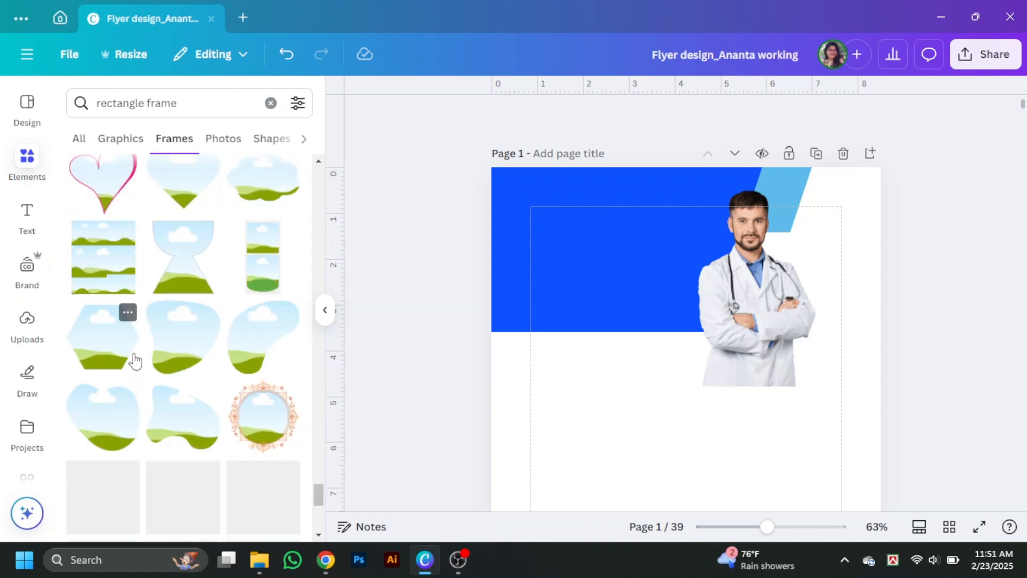
{"action": "scroll", "coordinate": [134, 361], "scroll_direction": "down", "scroll_amount": 3}
{"action": "scroll", "coordinate": [133, 361], "scroll_direction": "up", "scroll_amount": 1}
{"action": "left_click", "coordinate": [262, 254]}
- Resize and rotate the frame, then fit it under the blue shape at the page's left edge with its right side slanted
{"action": "left_click_drag", "start_coordinate": [763, 412], "coordinate": [723, 454]}
{"action": "left_click_drag", "start_coordinate": [642, 417], "coordinate": [554, 286]}
{"action": "scroll", "coordinate": [578, 417], "scroll_direction": "down", "scroll_amount": 3}
{"action": "left_click_drag", "start_coordinate": [539, 202], "coordinate": [535, 227]}
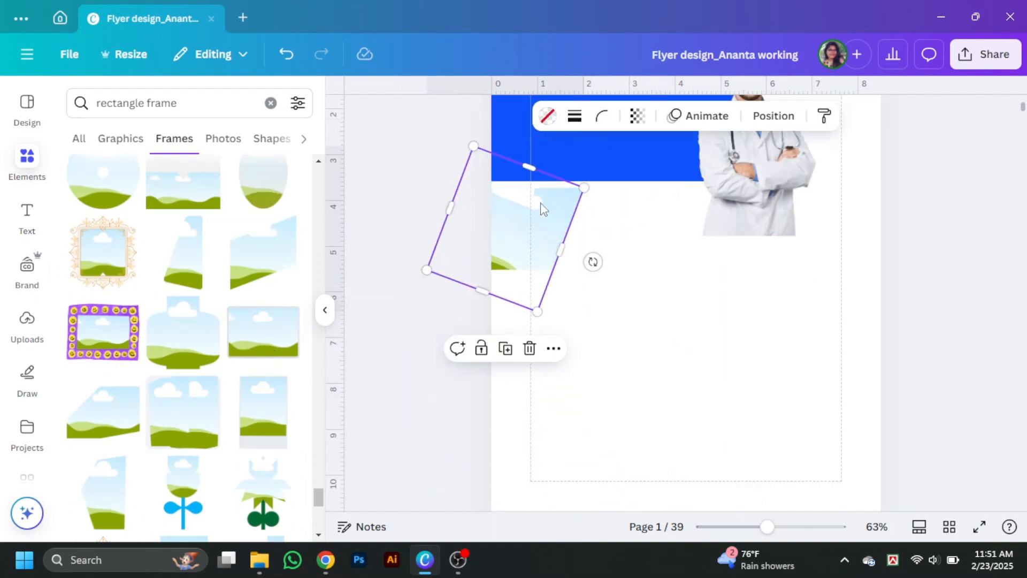
- Place a second slanted photo frame beside the first, leaving a thin slanted gap between them beneath the blue shape
{"action": "left_click_drag", "start_coordinate": [542, 208], "coordinate": [660, 213]}
{"action": "left_click", "coordinate": [723, 321]}
{"action": "left_click", "coordinate": [540, 230]}
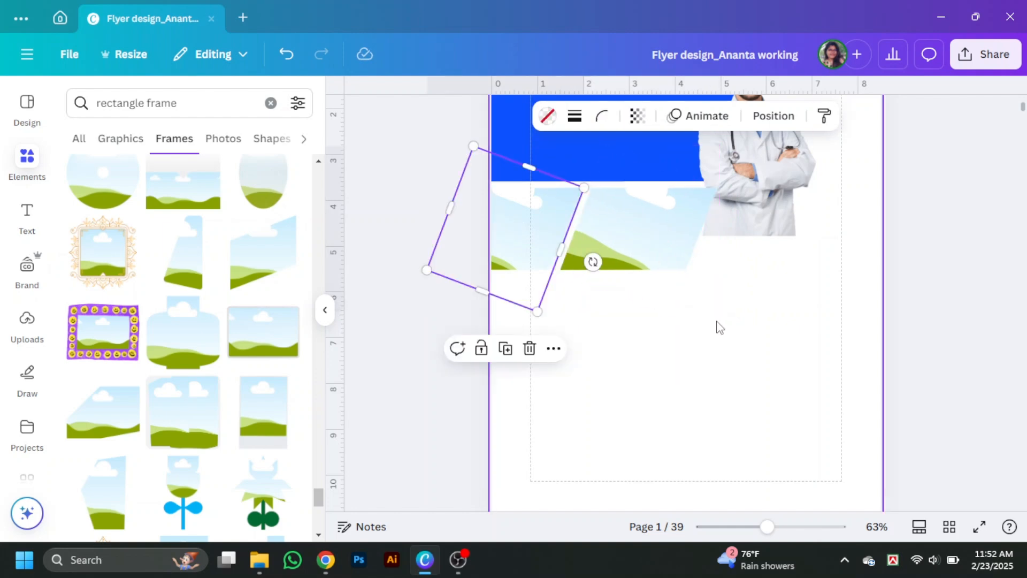
{"action": "left_click", "coordinate": [718, 326]}
{"action": "scroll", "coordinate": [765, 270], "scroll_direction": "up", "scroll_amount": 3}
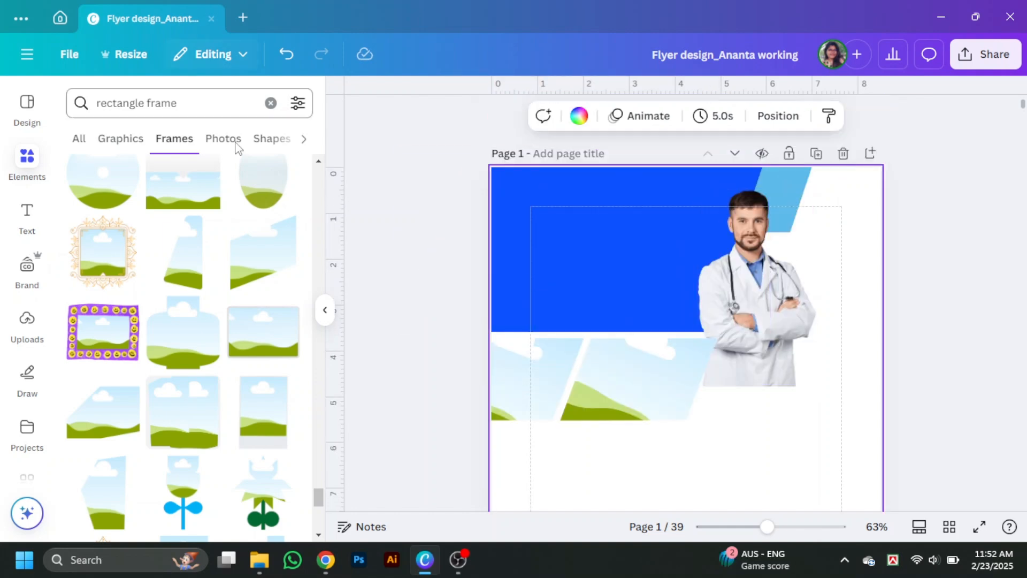
- Add a heading that reads "Your Health"
{"action": "key", "text": "t"}
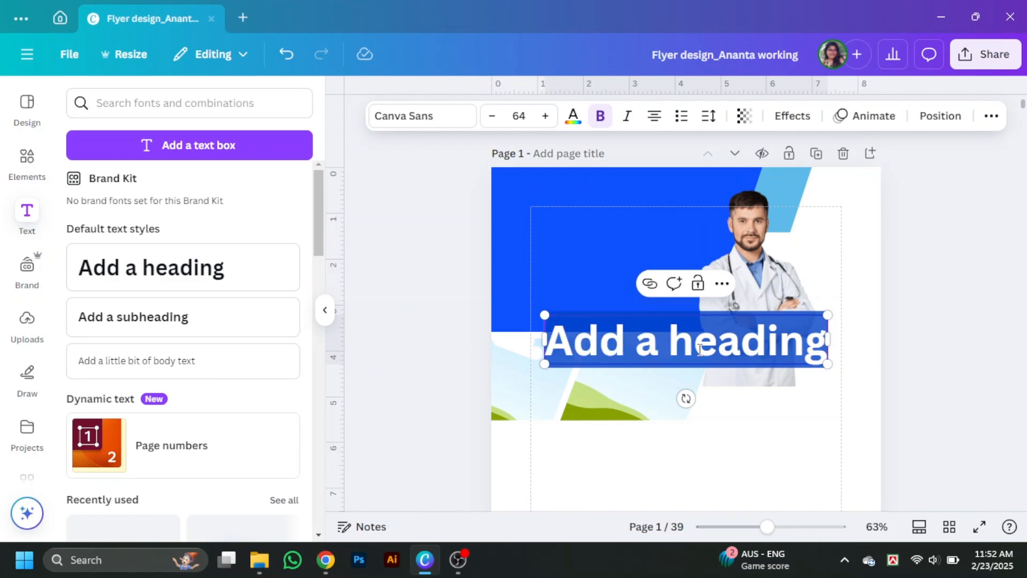
{"action": "type", "text": "Tou"}
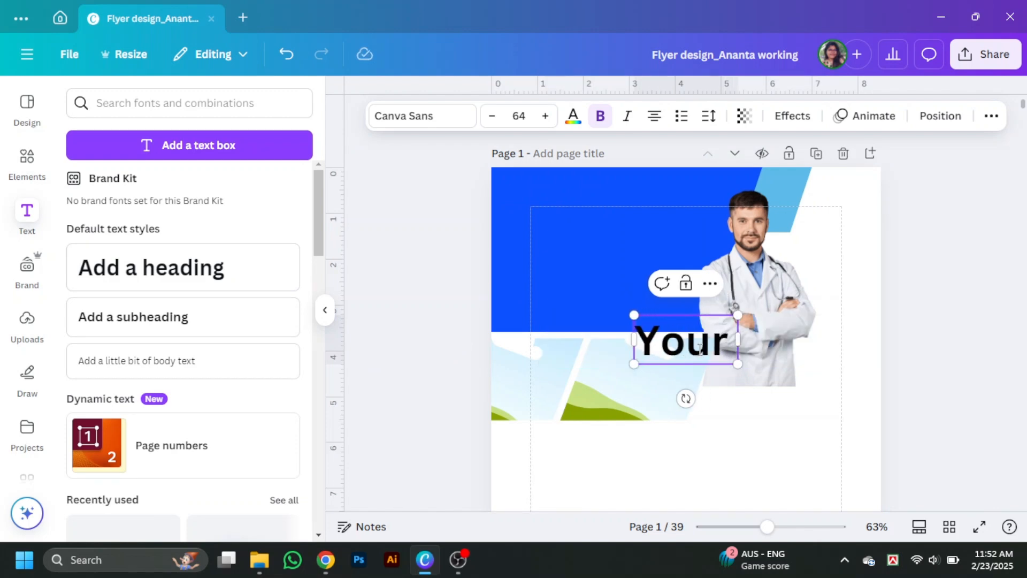
{"action": "type", "text": "r Health"}
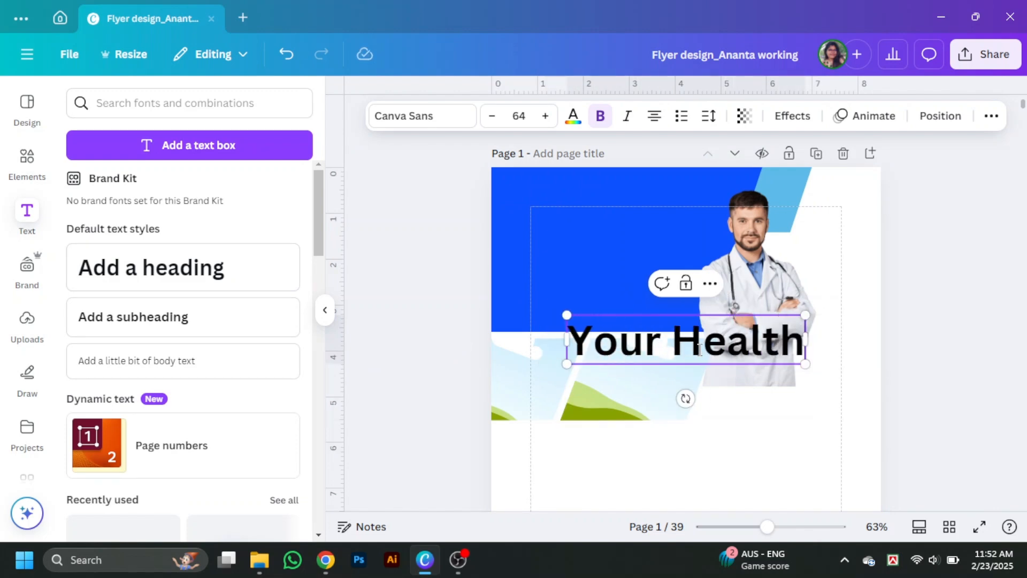
- Set the "Your Health" heading's font to Montserrat Regular
{"action": "left_click", "coordinate": [407, 116]}
{"action": "scroll", "coordinate": [80, 273], "scroll_direction": "down", "scroll_amount": 10}
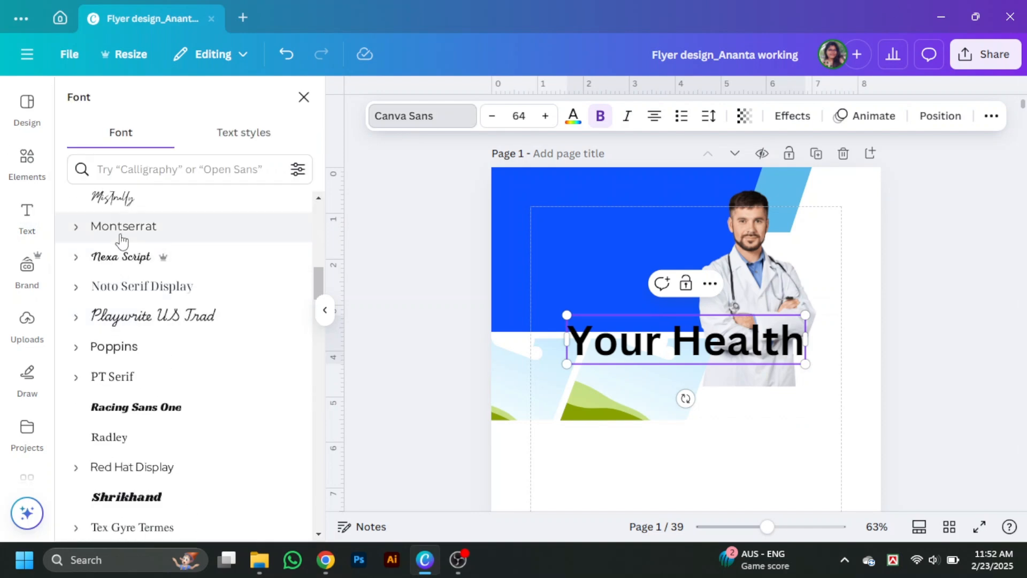
{"action": "left_click", "coordinate": [80, 229]}
{"action": "left_click", "coordinate": [76, 229]}
{"action": "left_click", "coordinate": [153, 375]}
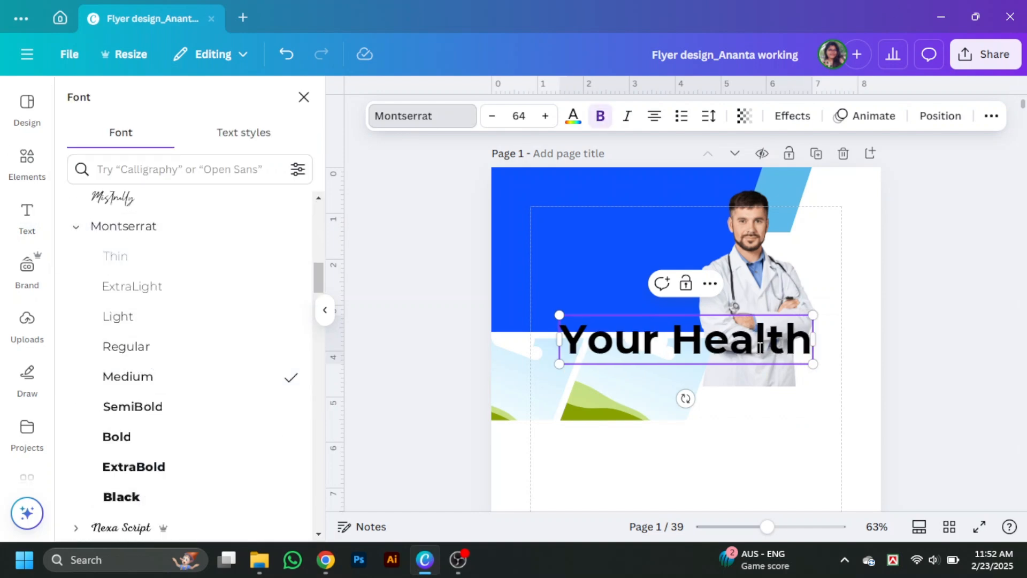
{"action": "triple_click", "coordinate": [696, 341]}
{"action": "left_click", "coordinate": [156, 347]}
- Change the "Your Health" heading's text colour to white
{"action": "left_click", "coordinate": [471, 341]}
{"action": "left_click", "coordinate": [696, 342]}
{"action": "scroll", "coordinate": [161, 230], "scroll_direction": "down", "scroll_amount": 3}
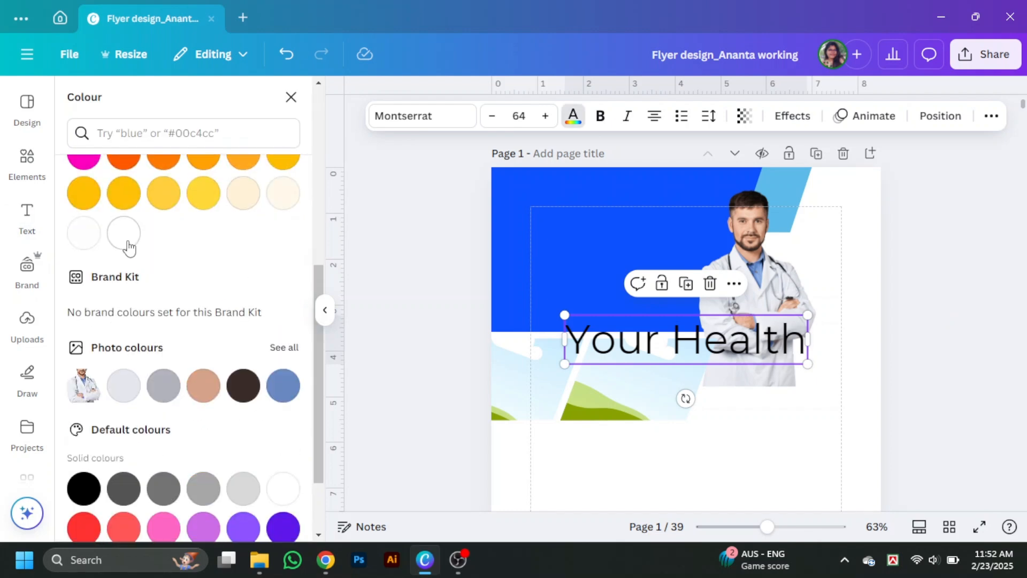
{"action": "left_click", "coordinate": [125, 237]}
{"action": "left_click", "coordinate": [325, 311]}
- Place the heading on the blue shape as uppercase text at size 29.4 and add a copy below reading "IS OUR"
{"action": "mouse_move", "coordinate": [702, 364]}
{"action": "left_mouse_down"}
{"action": "mouse_move", "coordinate": [540, 332]}
{"action": "mouse_move", "coordinate": [504, 209]}
{"action": "mouse_move", "coordinate": [496, 240]}
{"action": "mouse_move", "coordinate": [504, 236]}
{"action": "left_mouse_up"}
{"action": "double_click", "coordinate": [504, 234]}
{"action": "type", "text": "IS OUR"}
{"action": "scroll", "coordinate": [349, 374], "scroll_direction": "up", "scroll_amount": 3}
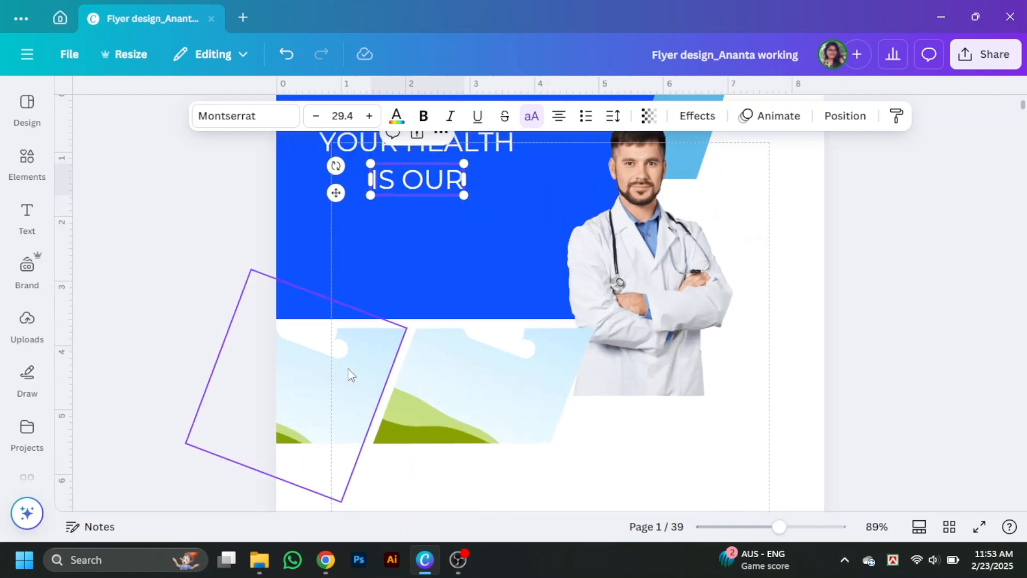
- Place a copy of the "IS OUR" line directly below it and change its text to "PRIORITY"
{"action": "left_click_drag", "start_coordinate": [424, 261], "coordinate": [384, 297]}
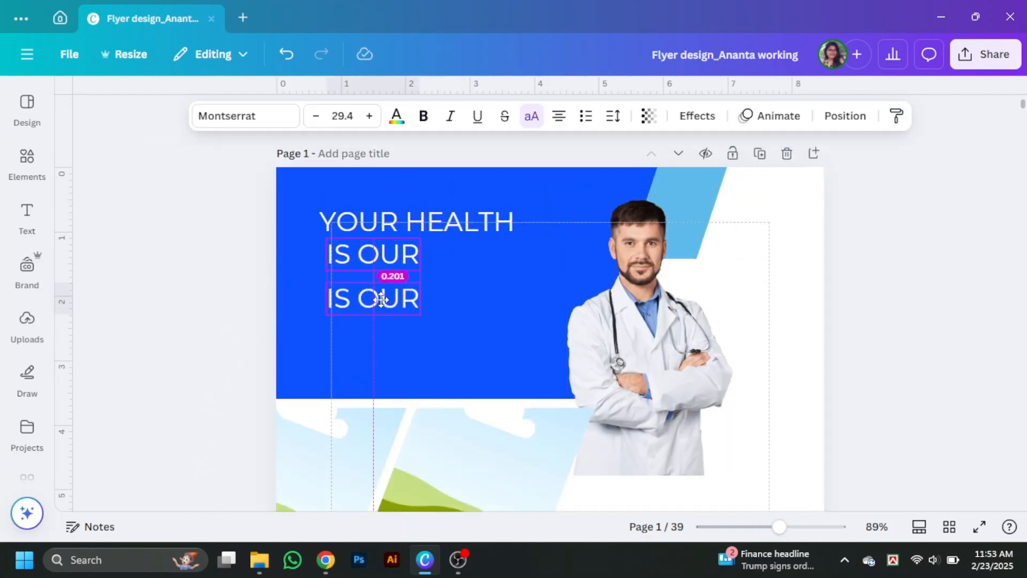
{"action": "double_click", "coordinate": [384, 296]}
{"action": "type", "text": "PR"}
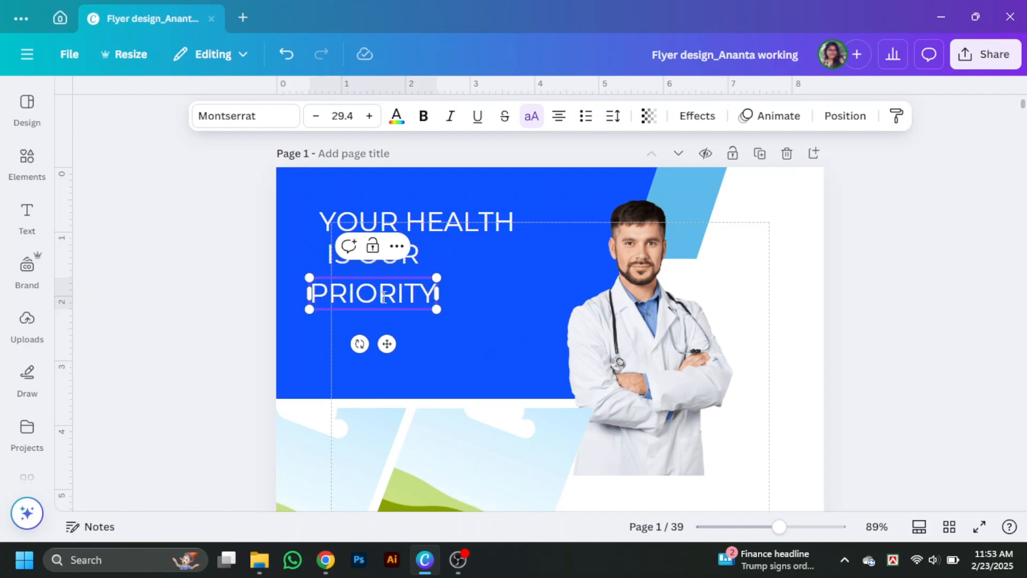
{"action": "left_click", "coordinate": [498, 310]}
- Left-align the "PRIORITY" line with "IS OUR", make it bold, and widen its text box to about 2.2
{"action": "left_click_drag", "start_coordinate": [369, 295], "coordinate": [385, 295]}
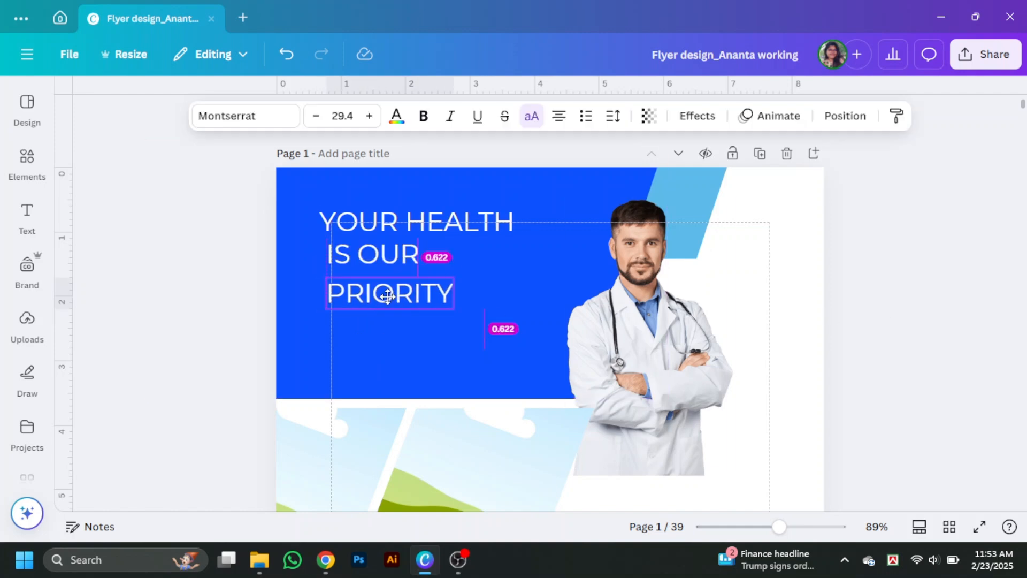
{"action": "key", "text": "ctrl+b"}
{"action": "left_click", "coordinate": [886, 349]}
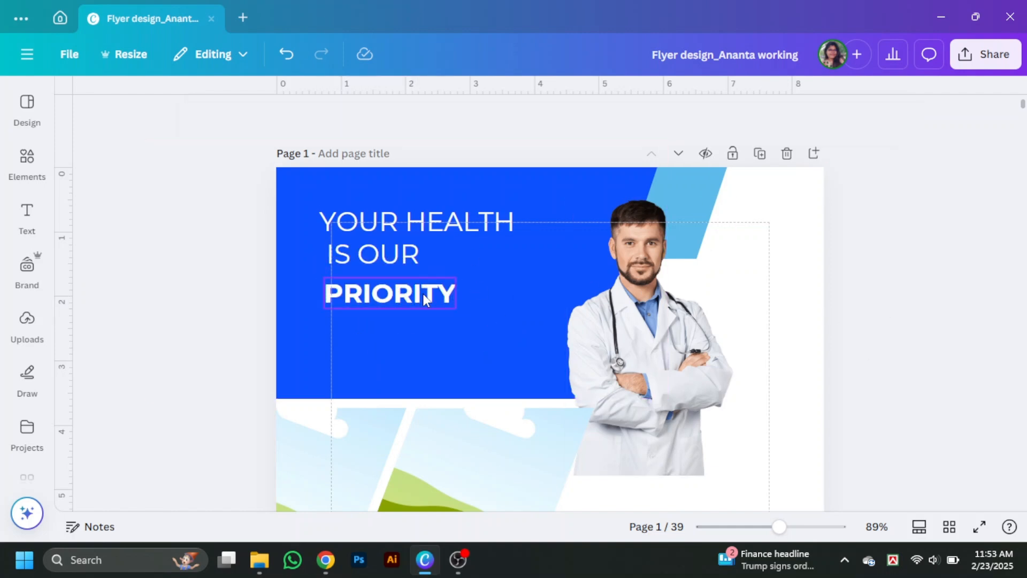
{"action": "left_click", "coordinate": [427, 296]}
{"action": "left_click_drag", "start_coordinate": [458, 294], "coordinate": [467, 309]}
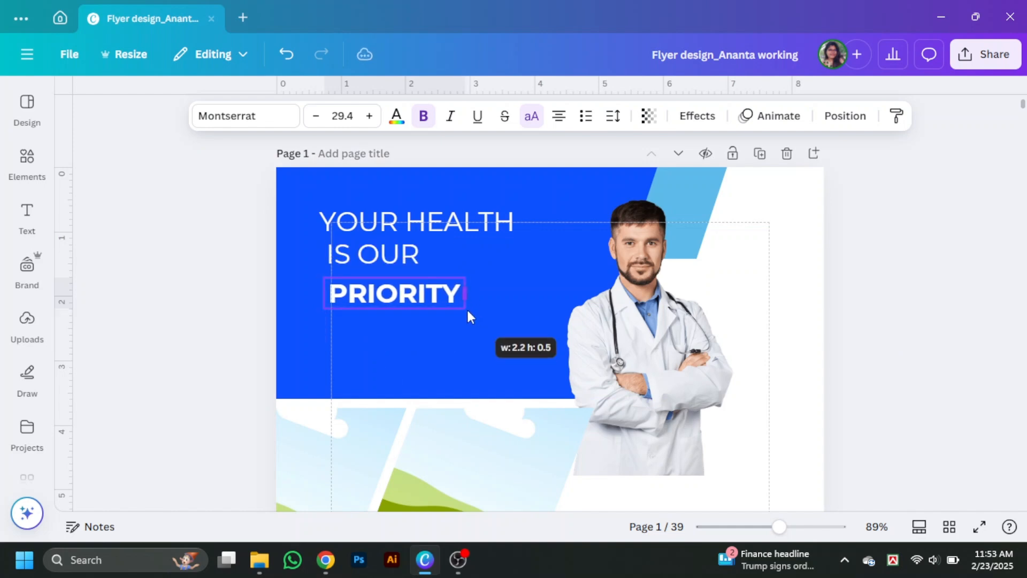
- Space the headline lines "YOUR HEALTH", "IS OUR" and "PRIORITY" evenly in the vertical direction
{"action": "left_click", "coordinate": [411, 222]}
{"action": "left_click", "coordinate": [397, 266]}
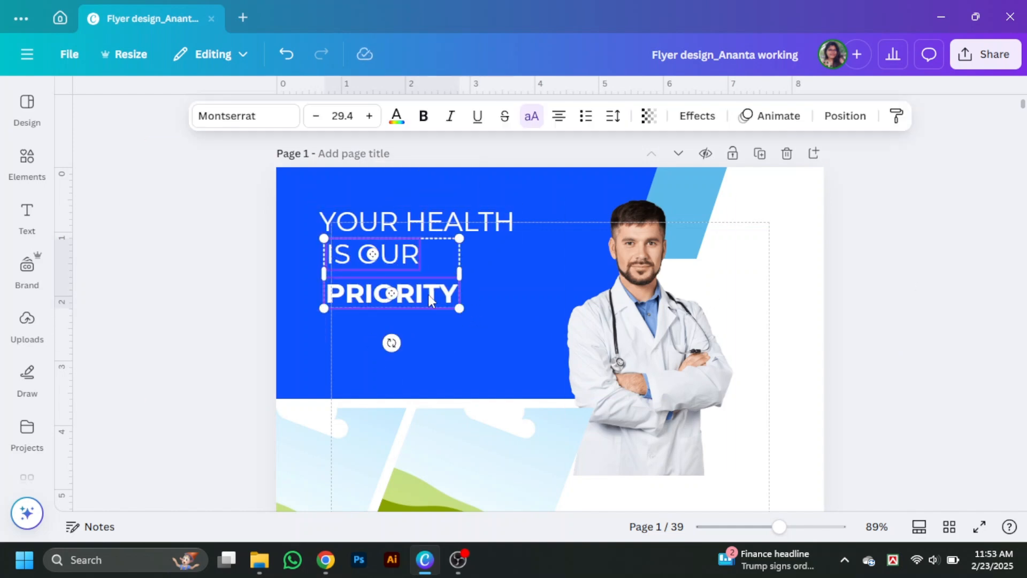
{"action": "left_click", "coordinate": [845, 116]}
{"action": "scroll", "coordinate": [155, 375], "scroll_direction": "down", "scroll_amount": 2}
{"action": "left_click", "coordinate": [981, 296]}
{"action": "left_click", "coordinate": [368, 225]}
{"action": "left_click", "coordinate": [365, 257], "text": "shift"}
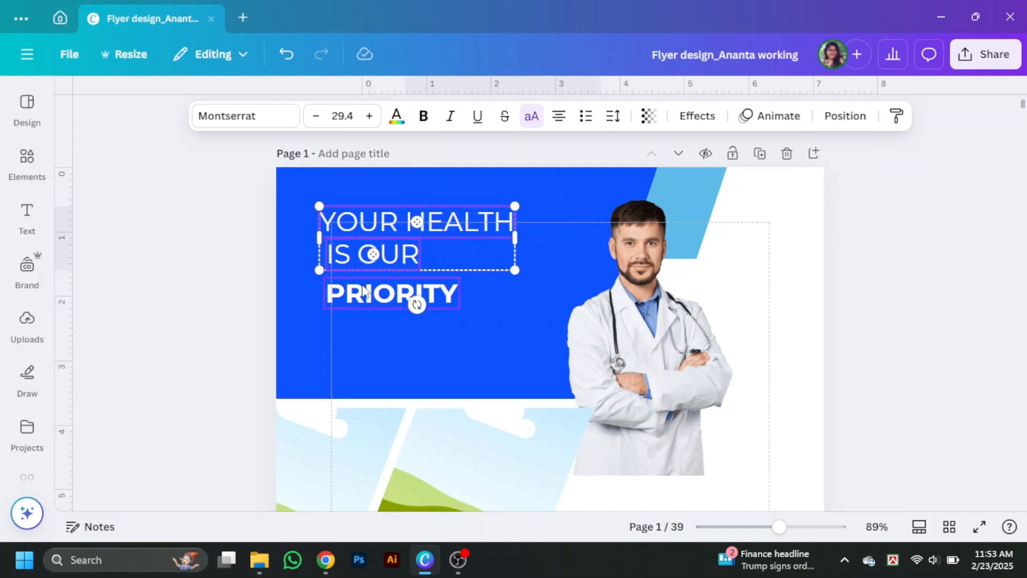
{"action": "left_click", "coordinate": [363, 289], "text": "shift"}
{"action": "left_click", "coordinate": [845, 117]}
{"action": "scroll", "coordinate": [140, 385], "scroll_direction": "down", "scroll_amount": 2}
{"action": "left_click", "coordinate": [123, 450]}
{"action": "left_click", "coordinate": [993, 284]}
- Align the left edges of the three headline lines "YOUR HEALTH", "IS OUR" and "PRIORITY"
{"action": "left_click", "coordinate": [369, 225]}
{"action": "left_click", "coordinate": [363, 259], "text": "shift"}
{"action": "left_click", "coordinate": [357, 297], "text": "shift"}
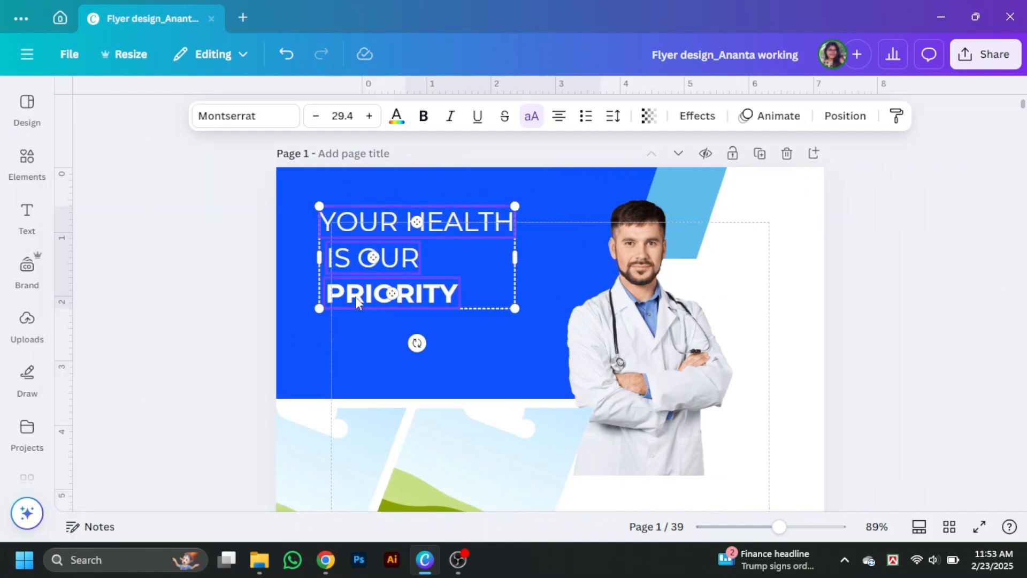
{"action": "left_click", "coordinate": [845, 116]}
{"action": "left_click", "coordinate": [272, 346]}
{"action": "left_click", "coordinate": [952, 321]}
{"action": "scroll", "coordinate": [919, 387], "scroll_direction": "down", "scroll_amount": 3}
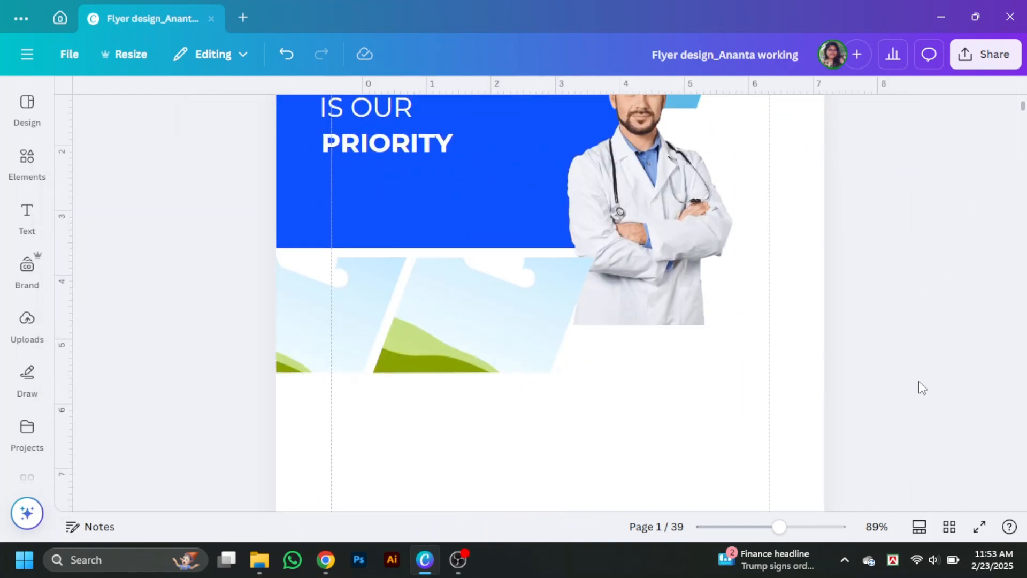
{"action": "scroll", "coordinate": [922, 388], "scroll_direction": "up", "scroll_amount": 2}
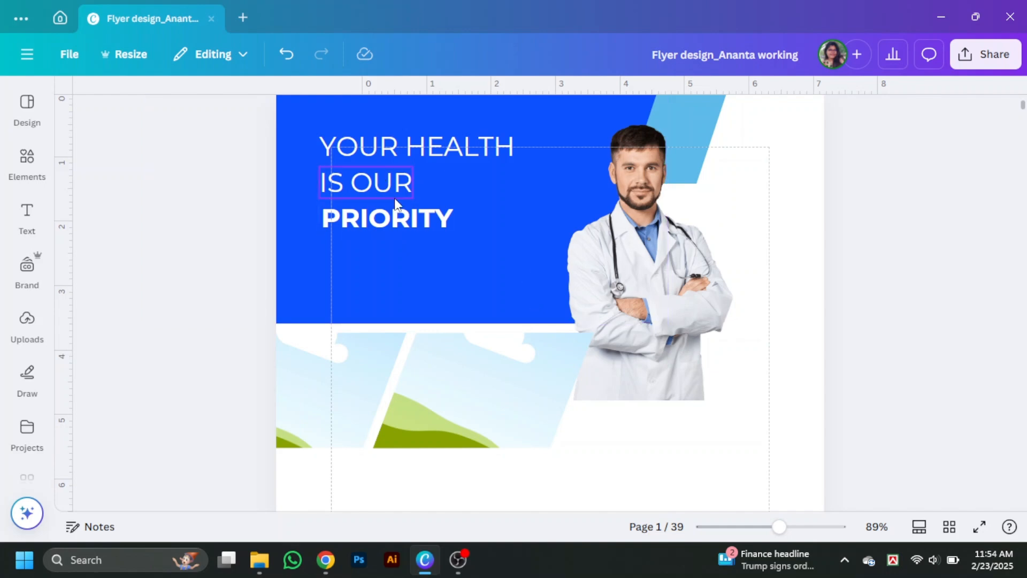
- Place a copy of the "IS OUR" line below "PRIORITY" and change its text to "We offer the best healthcare for you your family"
{"action": "left_click_drag", "start_coordinate": [394, 188], "coordinate": [395, 261]}
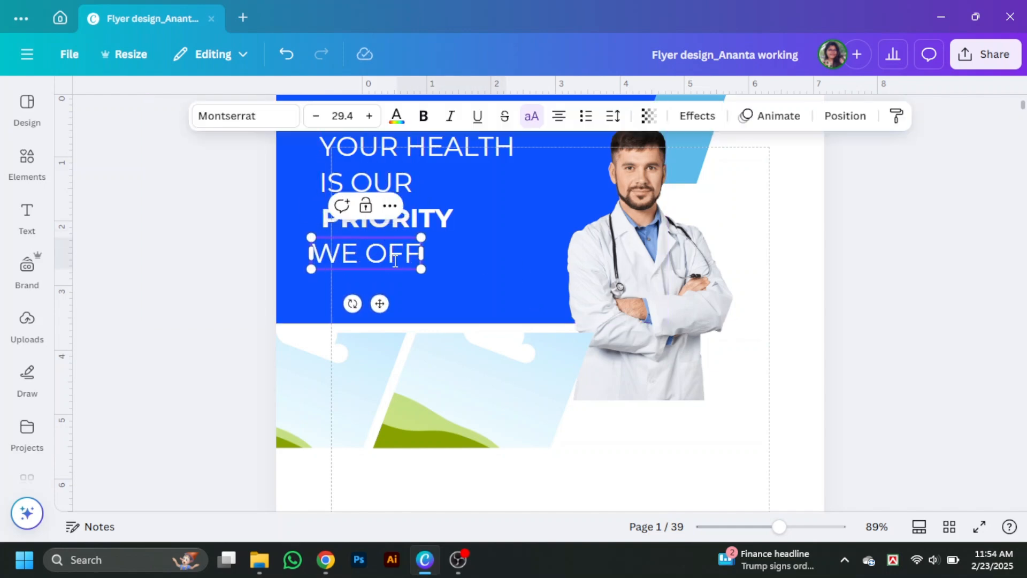
{"action": "type", "text": "HE BEST HE"}
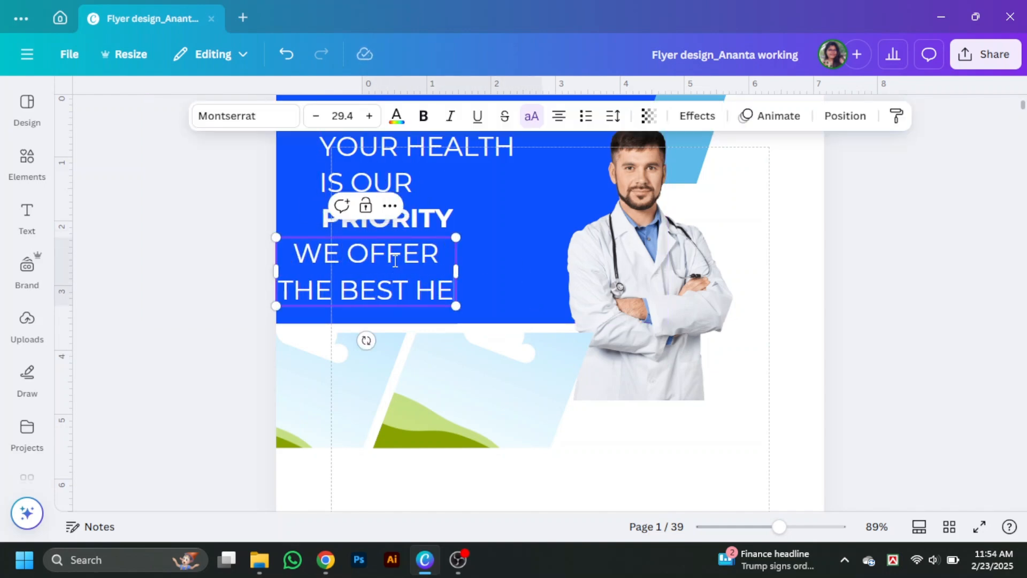
{"action": "type", "text": "FAMILY"}
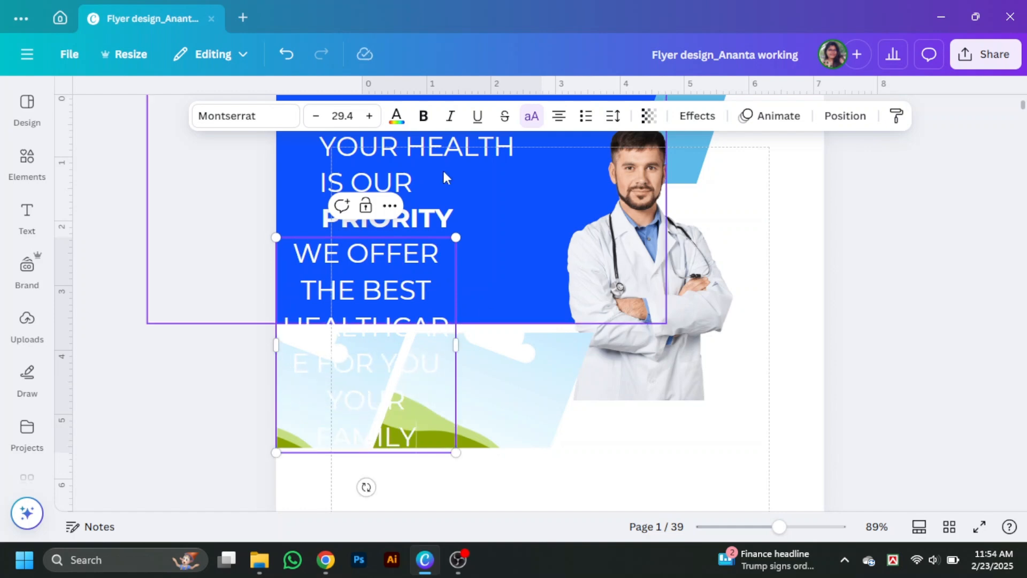
- Set the tagline to size 15, left-aligned and without uppercase, and widen its box to end just before the doctor photo
{"action": "left_click_drag", "start_coordinate": [456, 345], "coordinate": [769, 332]}
{"action": "left_click", "coordinate": [343, 116]}
{"action": "type", "text": "15"}
{"action": "key", "text": "Return"}
{"action": "triple_click", "coordinate": [557, 118]}
{"action": "left_click_drag", "start_coordinate": [770, 246], "coordinate": [566, 256]}
{"action": "left_click", "coordinate": [532, 118]}
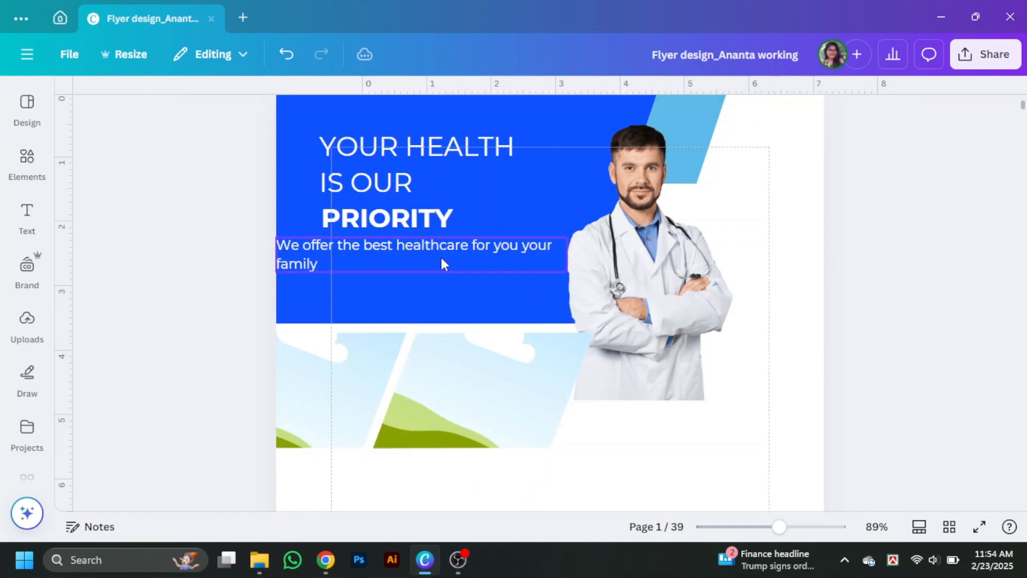
- Line up the headline and tagline near the blue shape's left edge, narrow the tagline box and set its size to 14
{"action": "left_click_drag", "start_coordinate": [441, 258], "coordinate": [485, 254]}
{"action": "scroll", "coordinate": [485, 254], "scroll_direction": "up", "scroll_amount": 2}
{"action": "left_click", "coordinate": [374, 223]}
{"action": "left_click", "coordinate": [342, 256], "text": "shift"}
{"action": "left_click", "coordinate": [887, 300]}
{"action": "left_click_drag", "start_coordinate": [593, 326], "coordinate": [568, 325]}
{"action": "left_click", "coordinate": [315, 116]}
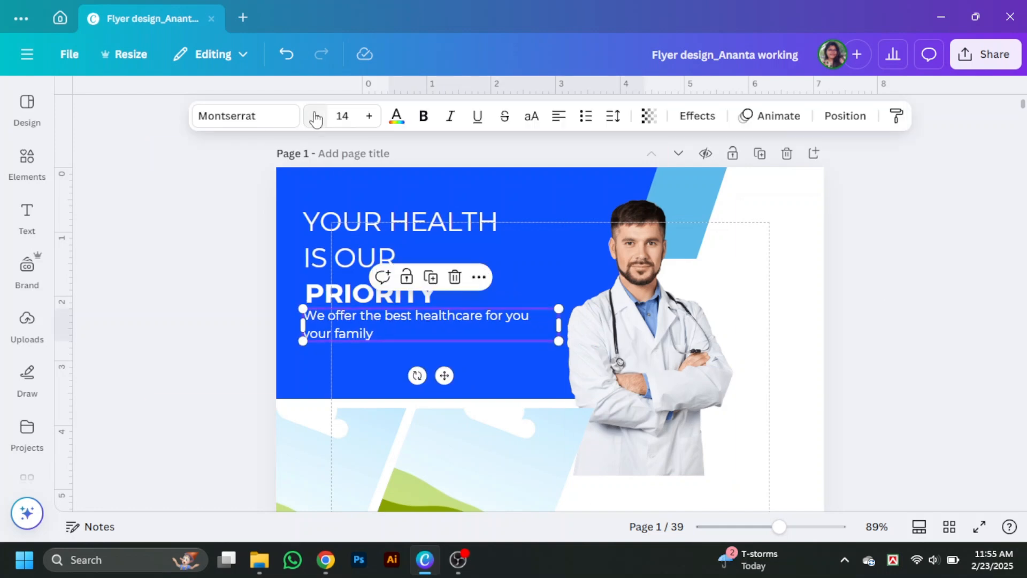
{"action": "left_click", "coordinate": [890, 227]}
{"action": "scroll", "coordinate": [890, 228], "scroll_direction": "down", "scroll_amount": 1}
{"action": "left_click", "coordinate": [343, 174]}
{"action": "left_click", "coordinate": [370, 218], "text": "shift"}
{"action": "left_click", "coordinate": [375, 241], "text": "shift"}
{"action": "left_click", "coordinate": [845, 116]}
{"action": "left_click", "coordinate": [898, 274]}
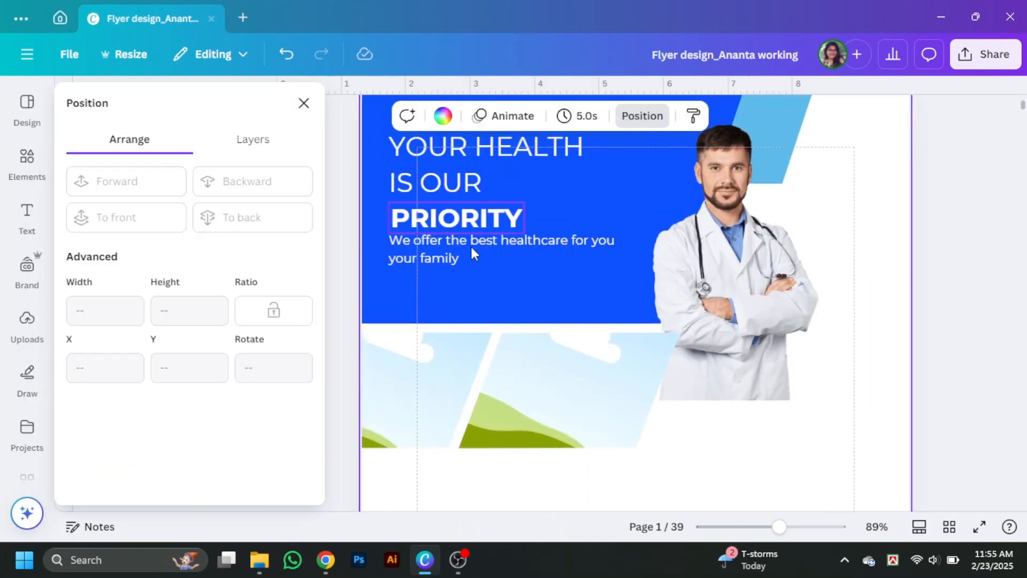
- Tighten the tagline's line spacing and end its text with a period
{"action": "left_click", "coordinate": [470, 246]}
{"action": "left_click", "coordinate": [521, 230]}
{"action": "left_click", "coordinate": [486, 242]}
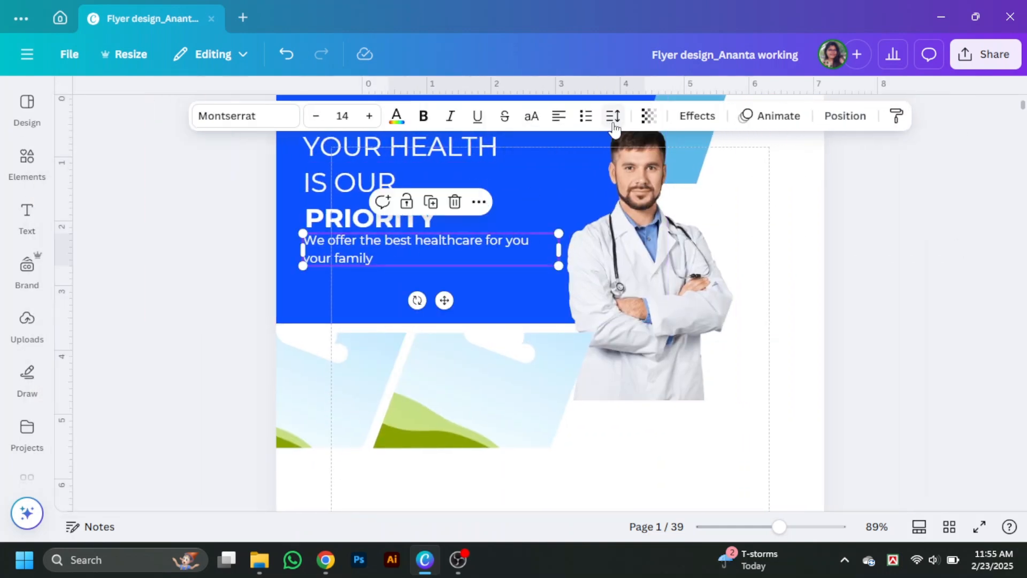
{"action": "left_click", "coordinate": [613, 116]}
{"action": "left_click", "coordinate": [682, 231]}
{"action": "left_click", "coordinate": [911, 249]}
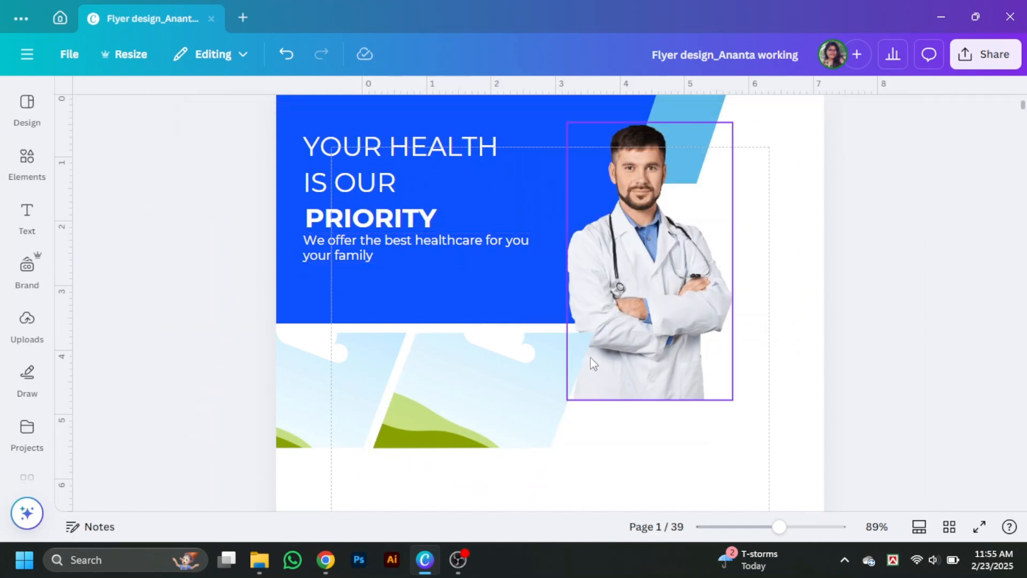
{"action": "left_click", "coordinate": [381, 261]}
{"action": "left_click", "coordinate": [931, 345]}
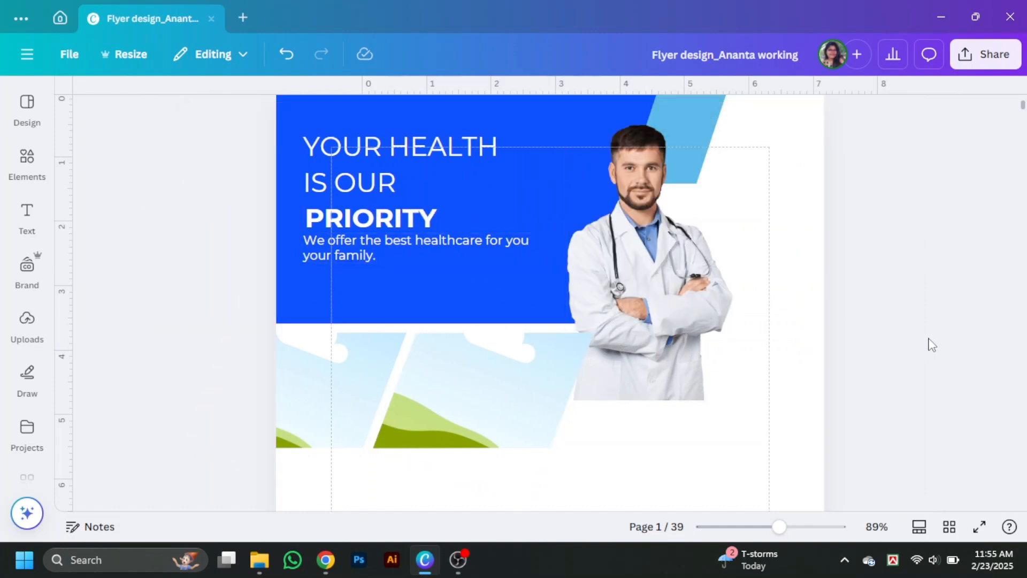
- Place a copy of the light blue slanted shape below the photo frames and reshape it into a low, flat banner
{"action": "scroll", "coordinate": [718, 483], "scroll_direction": "down", "scroll_amount": 4}
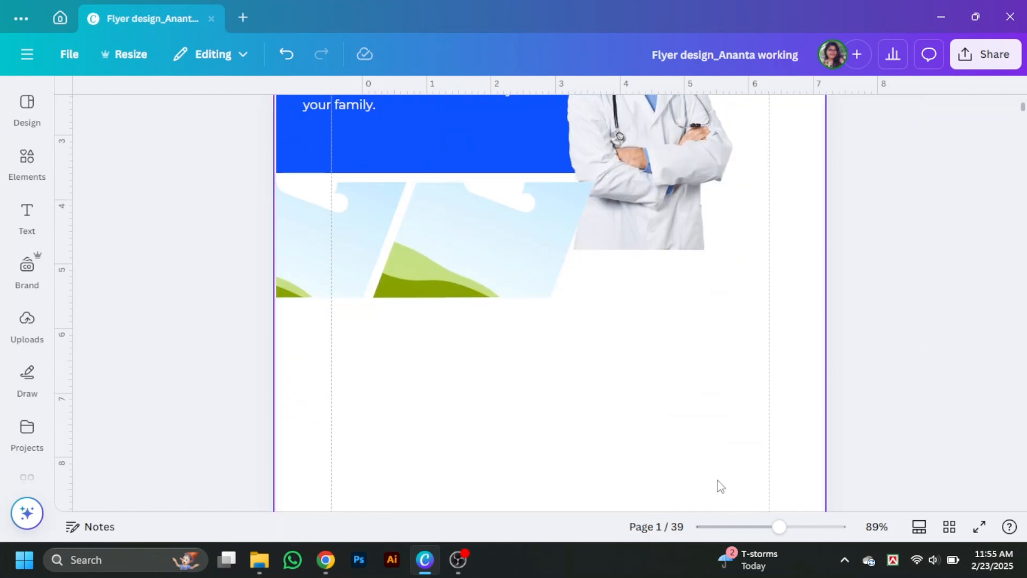
{"action": "scroll", "coordinate": [743, 470], "scroll_direction": "up", "scroll_amount": 6}
{"action": "left_click_drag", "start_coordinate": [695, 185], "coordinate": [770, 432]}
{"action": "left_click_drag", "start_coordinate": [595, 502], "coordinate": [596, 310]}
{"action": "left_click_drag", "start_coordinate": [854, 278], "coordinate": [650, 275]}
{"action": "left_click_drag", "start_coordinate": [495, 310], "coordinate": [511, 280]}
{"action": "left_click_drag", "start_coordinate": [338, 269], "coordinate": [435, 269]}
{"action": "left_click", "coordinate": [794, 329]}
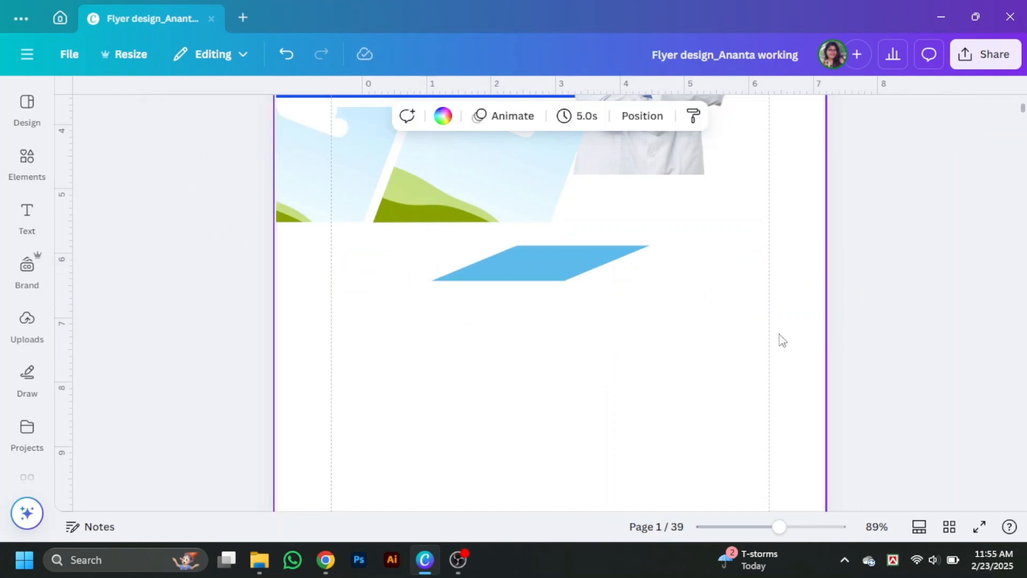
- Move the light blue banner directly under the photo frames and widen it so it runs in from the page's left edge
{"action": "left_click_drag", "start_coordinate": [540, 267], "coordinate": [276, 249]}
{"action": "left_click_drag", "start_coordinate": [387, 248], "coordinate": [565, 260]}
{"action": "left_click", "coordinate": [567, 310]}
{"action": "left_click", "coordinate": [416, 255]}
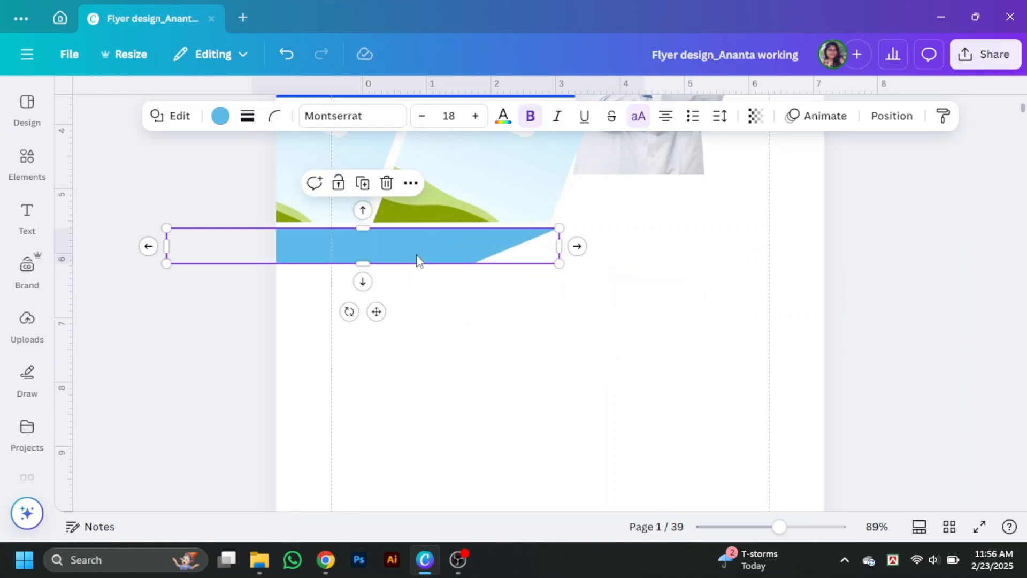
{"action": "left_click", "coordinate": [407, 321]}
- Search the elements library for "hospital" and show only photos
{"action": "scroll", "coordinate": [406, 321], "scroll_direction": "up", "scroll_amount": 3}
{"action": "left_click", "coordinate": [27, 163]}
{"action": "left_click_drag", "start_coordinate": [182, 105], "coordinate": [57, 115]}
{"action": "key", "text": "BackSpace"}
{"action": "type", "text": "hospital"}
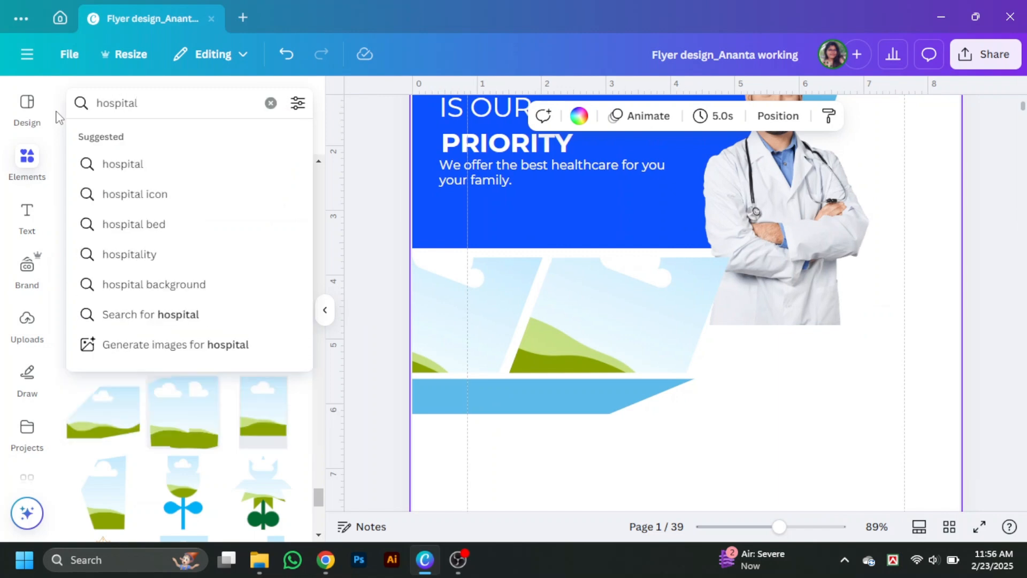
{"action": "key", "text": "Return"}
{"action": "left_click", "coordinate": [219, 140]}
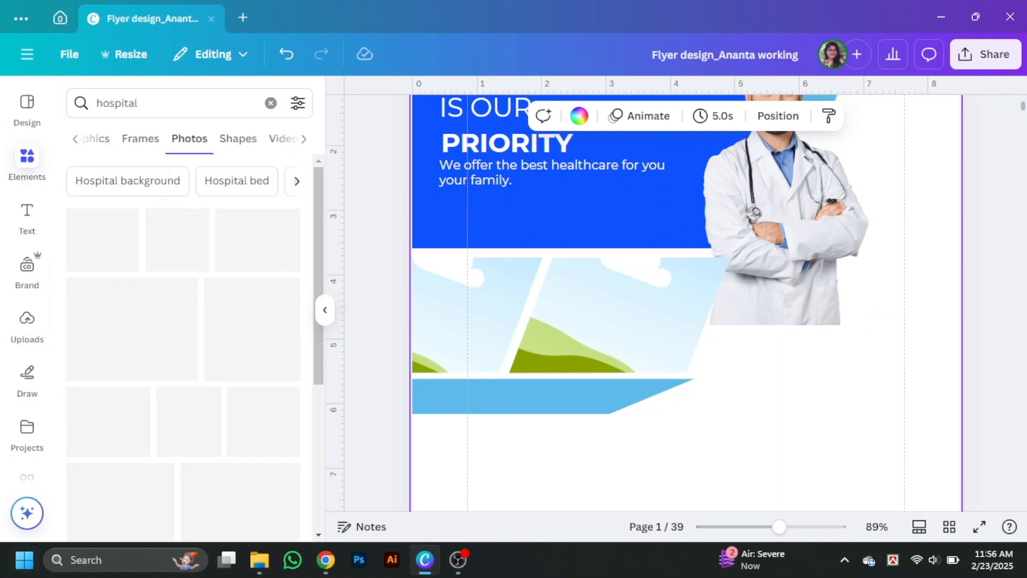
- Fill the left photo frame with the stethoscope photo and straighten it inside the frame with a rotation of about -19.9 degrees
{"action": "scroll", "coordinate": [196, 289], "scroll_direction": "down", "scroll_amount": 2}
{"action": "left_click_drag", "start_coordinate": [128, 185], "coordinate": [446, 315]}
{"action": "double_click", "coordinate": [446, 316]}
{"action": "left_click_drag", "start_coordinate": [394, 426], "coordinate": [430, 432]}
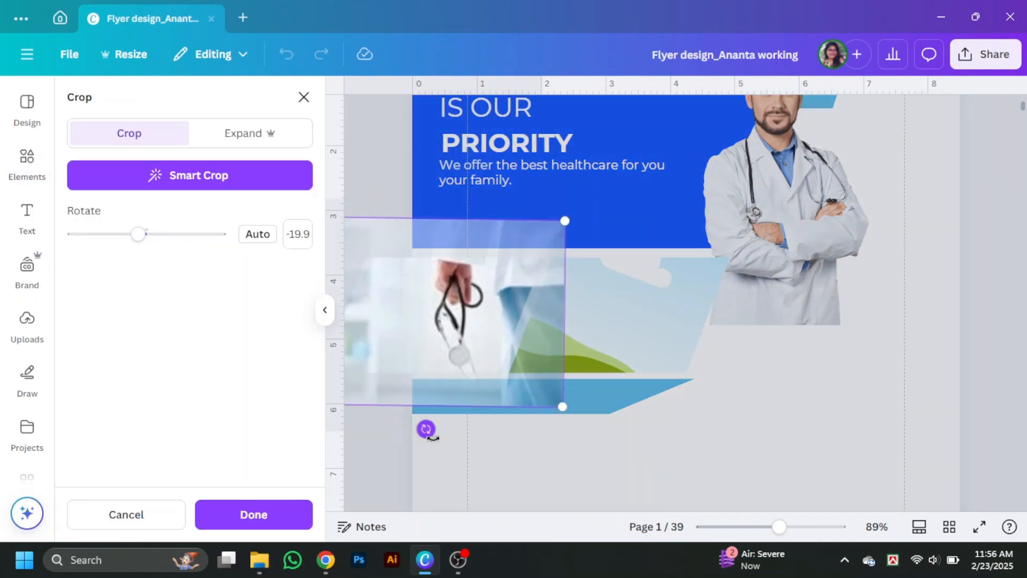
{"action": "left_click", "coordinate": [604, 428]}
- Fill the second photo frame with the photo of a smiling patient and caregiver, and straighten the image inside the frame
{"action": "scroll", "coordinate": [276, 415], "scroll_direction": "down", "scroll_amount": 10}
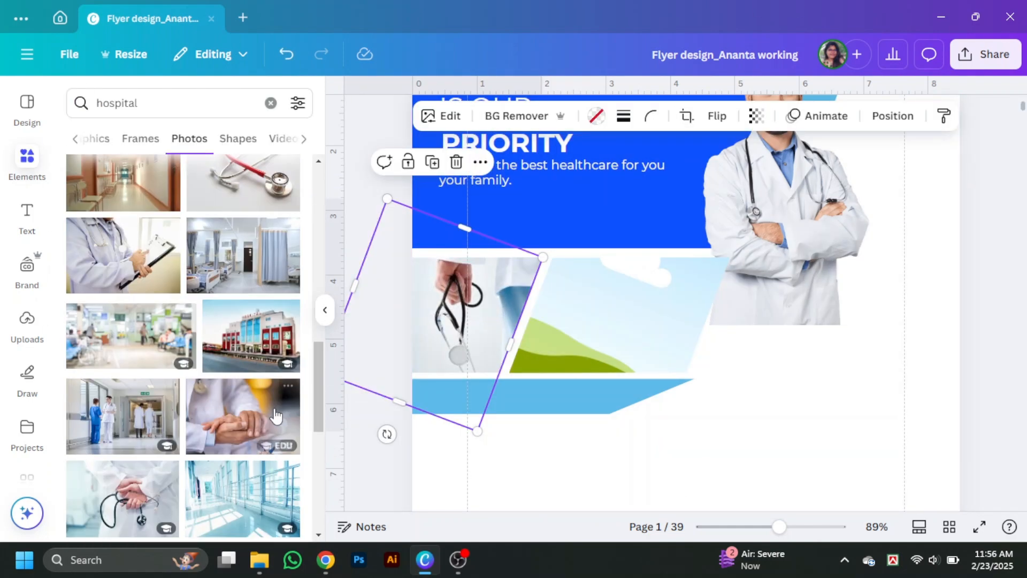
{"action": "scroll", "coordinate": [276, 415], "scroll_direction": "down", "scroll_amount": 2}
{"action": "left_click_drag", "start_coordinate": [240, 294], "coordinate": [618, 343]}
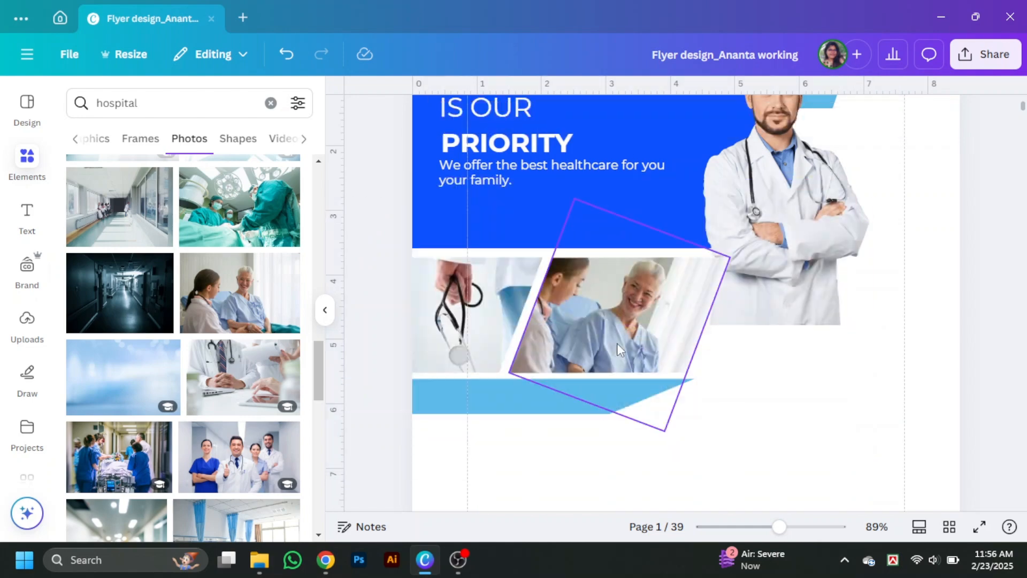
{"action": "double_click", "coordinate": [617, 342]}
{"action": "left_click_drag", "start_coordinate": [594, 430], "coordinate": [624, 422]}
{"action": "left_click", "coordinate": [837, 482]}
{"action": "left_click", "coordinate": [837, 481]}
- Nudge the second photo frame left and move both photo frames up closer to the blue shape
{"action": "left_click", "coordinate": [608, 306]}
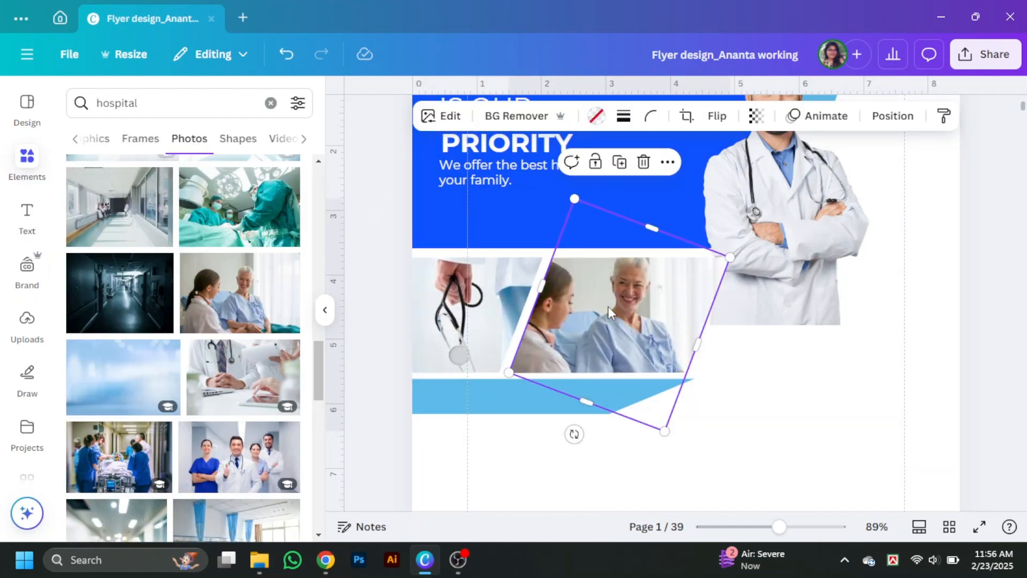
{"action": "key", "text": "shift+Left"}
{"action": "left_click", "coordinate": [479, 323], "text": "shift"}
{"action": "key", "text": "shift+Up"}
- Add a solid border to the photo frame with the smiling patient
{"action": "right_click", "coordinate": [686, 320]}
{"action": "left_click", "coordinate": [615, 316]}
{"action": "left_click", "coordinate": [623, 116]}
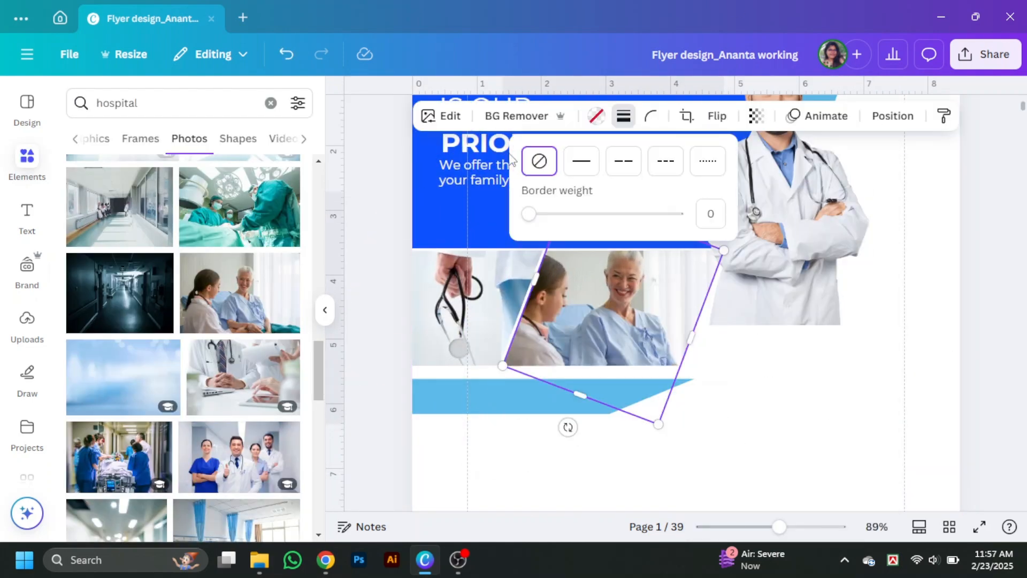
{"action": "left_click", "coordinate": [581, 161]}
{"action": "left_click", "coordinate": [705, 211]}
{"action": "type", "text": "18"}
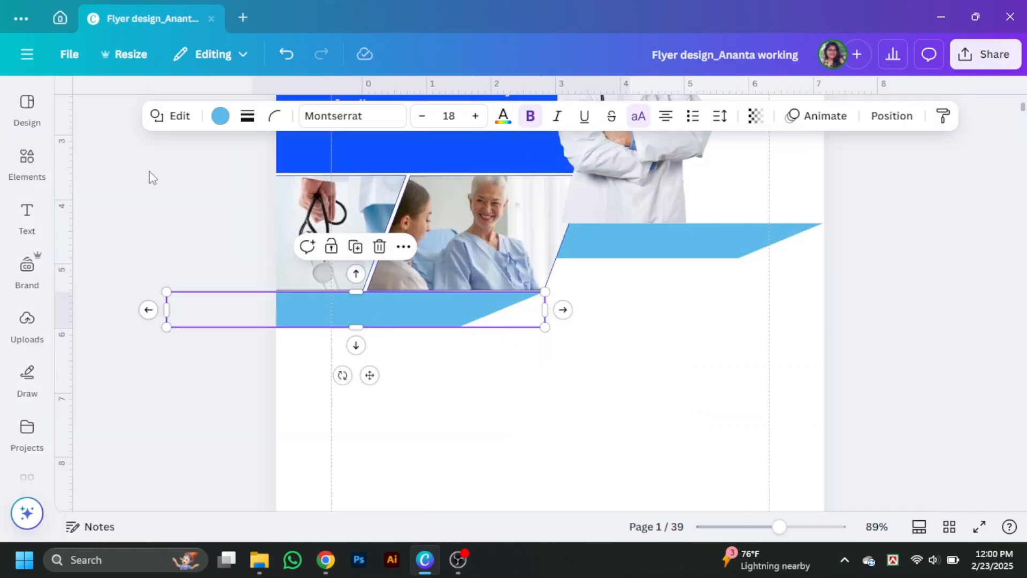
- Place a copy of the bold white "PRIORITY" text on the banner below the photos and change it to "SPECIAL SERVICES"
{"action": "scroll", "coordinate": [390, 294], "scroll_direction": "up", "scroll_amount": 3}
{"action": "scroll", "coordinate": [389, 324], "scroll_direction": "down", "scroll_amount": 4}
{"action": "left_click_drag", "start_coordinate": [390, 294], "coordinate": [390, 234]}
{"action": "double_click", "coordinate": [390, 234]}
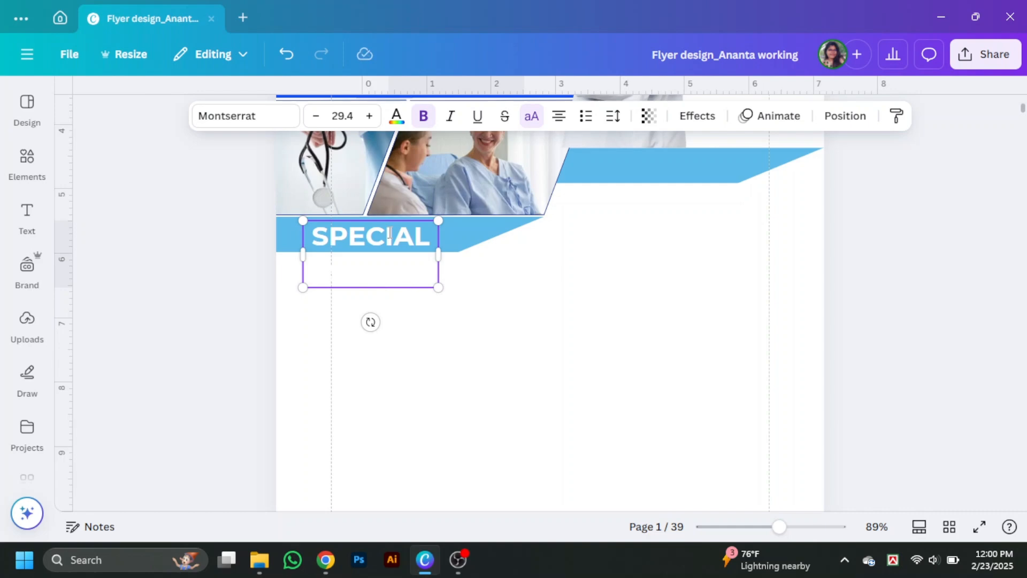
- Set the "SPECIAL SERVICES" text to size 17 and widen its text box to fit on one line
{"action": "key", "text": "ctrl+a"}
{"action": "left_click", "coordinate": [343, 115]}
{"action": "type", "text": "10"}
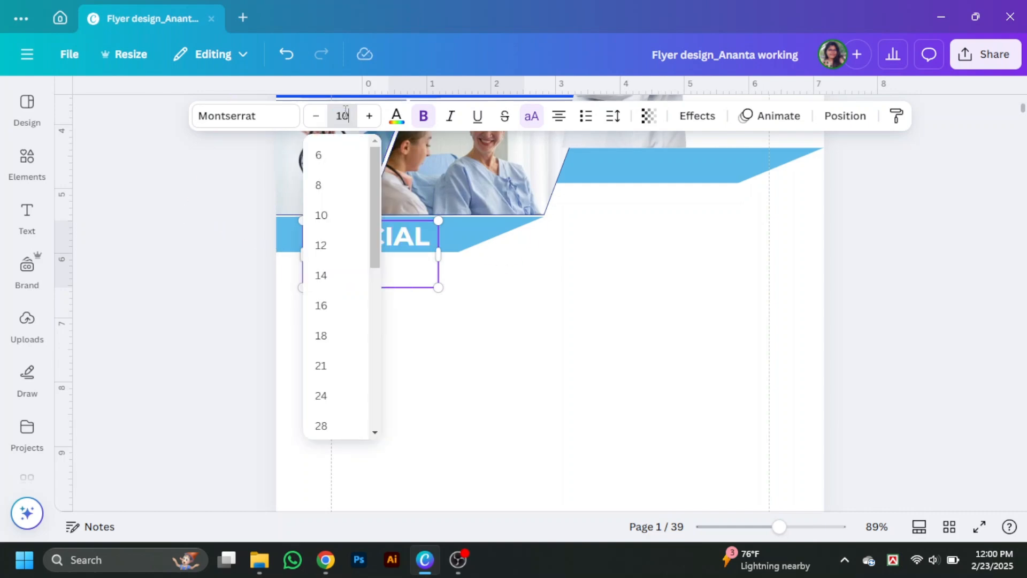
{"action": "key", "text": "Return"}
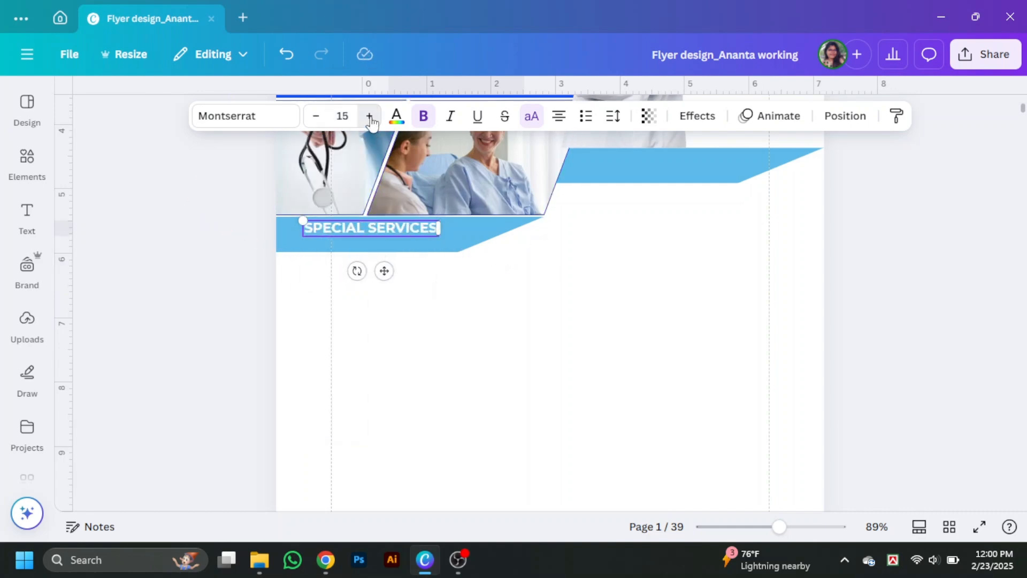
{"action": "left_click_drag", "start_coordinate": [440, 243], "coordinate": [477, 244]}
{"action": "left_click", "coordinate": [526, 275]}
- Shift the lower banner and its "SPECIAL SERVICES" text slightly to the right beneath the photos
{"action": "left_click", "coordinate": [488, 233]}
{"action": "left_click", "coordinate": [394, 231], "text": "shift"}
{"action": "left_click_drag", "start_coordinate": [416, 236], "coordinate": [436, 239]}
{"action": "left_click", "coordinate": [456, 262]}
{"action": "left_click", "coordinate": [406, 236]}
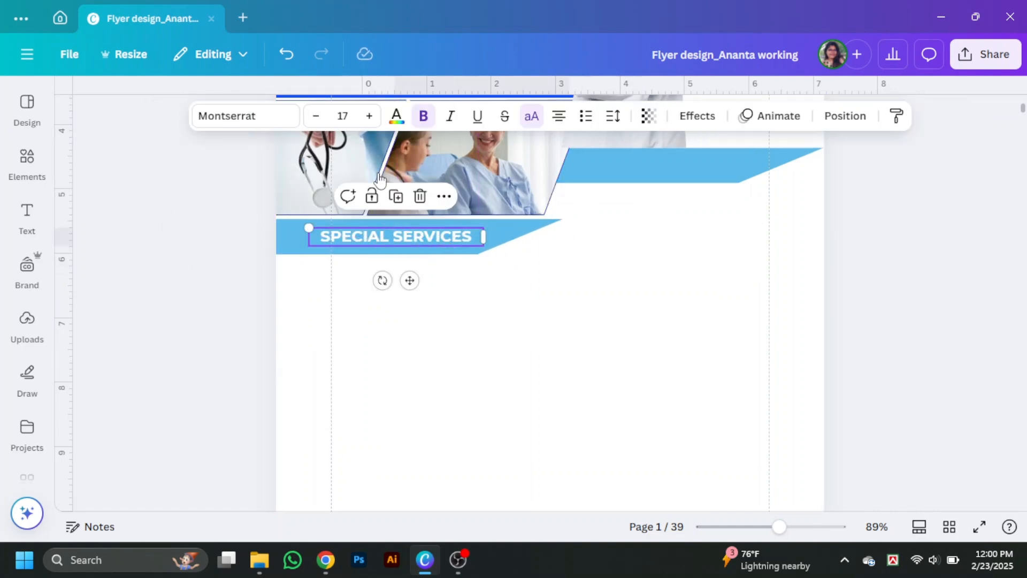
{"action": "left_click", "coordinate": [396, 115]}
{"action": "left_click", "coordinate": [163, 272]}
{"action": "scroll", "coordinate": [133, 385], "scroll_direction": "down", "scroll_amount": 3}
{"action": "left_click", "coordinate": [486, 268]}
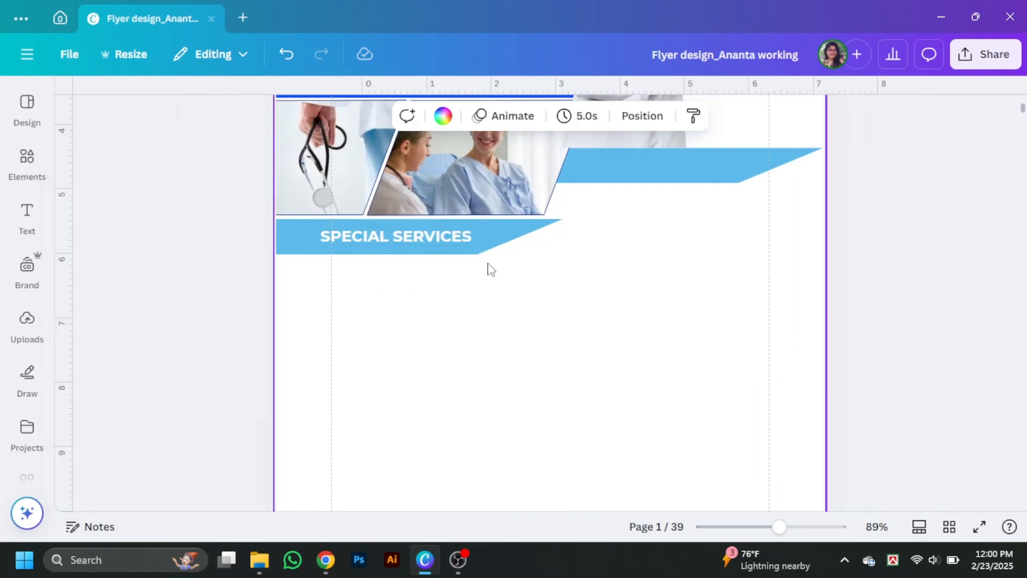
{"action": "scroll", "coordinate": [866, 395], "scroll_direction": "up", "scroll_amount": 3}
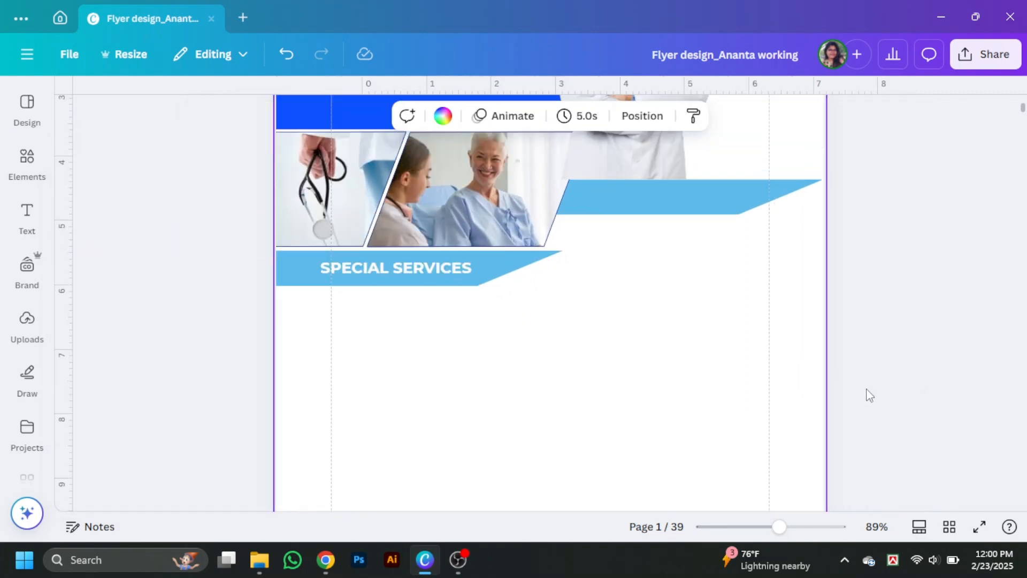
{"action": "left_click", "coordinate": [508, 317]}
{"action": "left_click", "coordinate": [709, 340]}
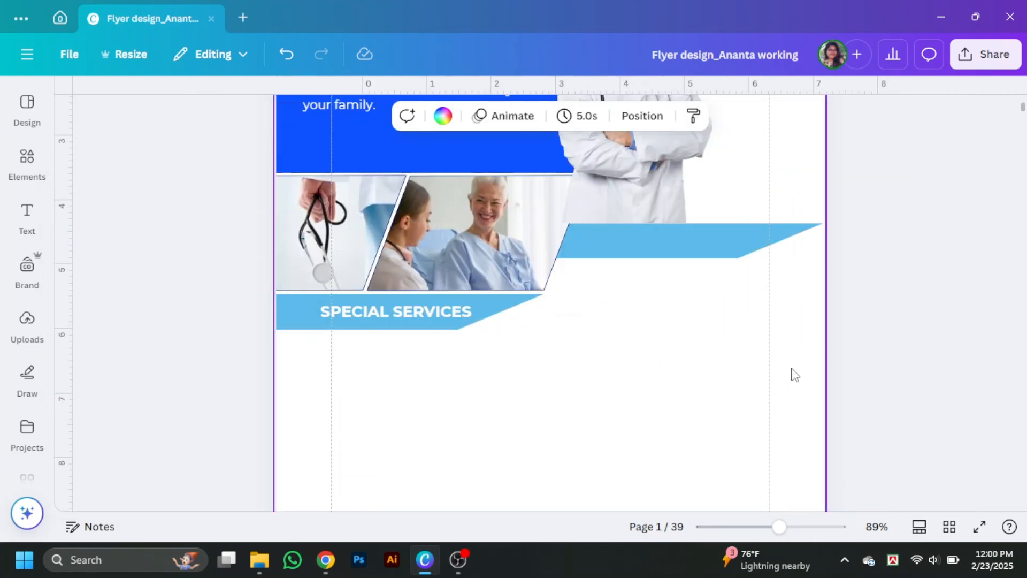
{"action": "scroll", "coordinate": [793, 373], "scroll_direction": "down", "scroll_amount": 3}
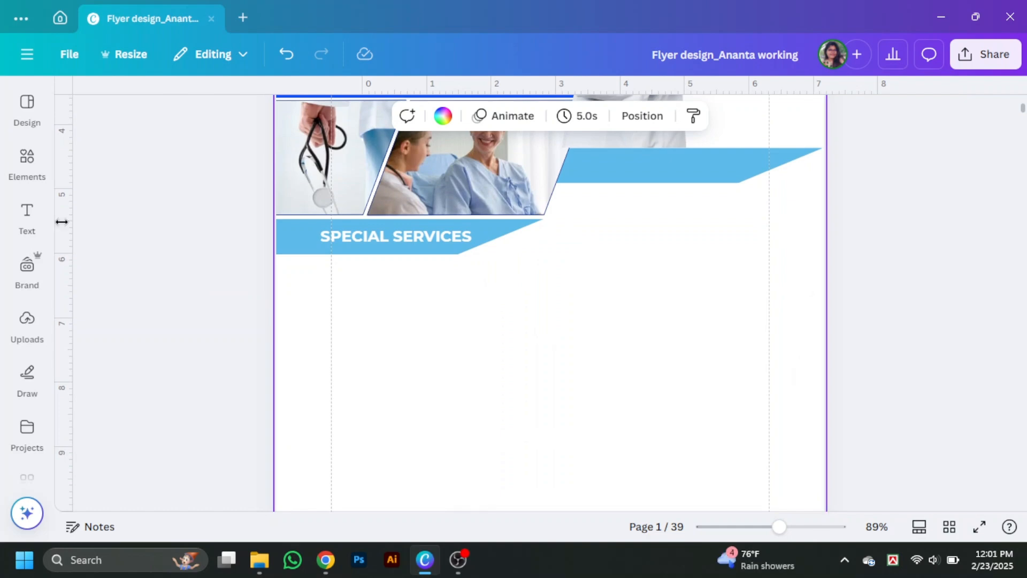
- Open the elements library and clear the previous "hospital" search
{"action": "left_click", "coordinate": [27, 163]}
{"action": "left_click_drag", "start_coordinate": [147, 104], "coordinate": [64, 114]}
{"action": "left_click", "coordinate": [271, 102]}
- Place a black copy of the "SPECIAL SERVICES" text below its banner and change the wording to "HEALTH SCREENING"
{"action": "left_click_drag", "start_coordinate": [526, 236], "coordinate": [530, 273], "text": "alt"}
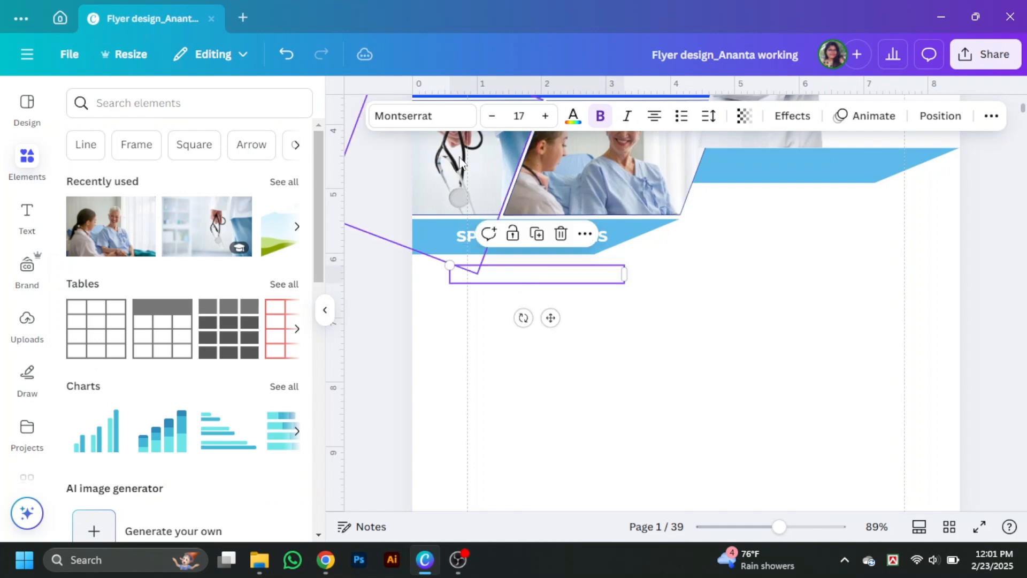
{"action": "left_click", "coordinate": [573, 115]}
{"action": "left_click", "coordinate": [124, 209]}
{"action": "double_click", "coordinate": [584, 276]}
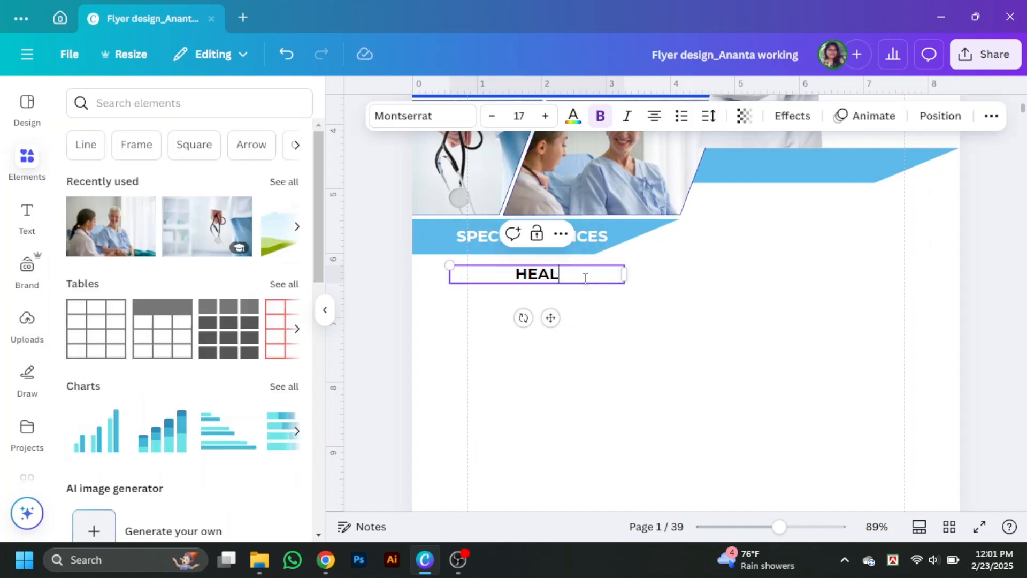
{"action": "left_click", "coordinate": [577, 324]}
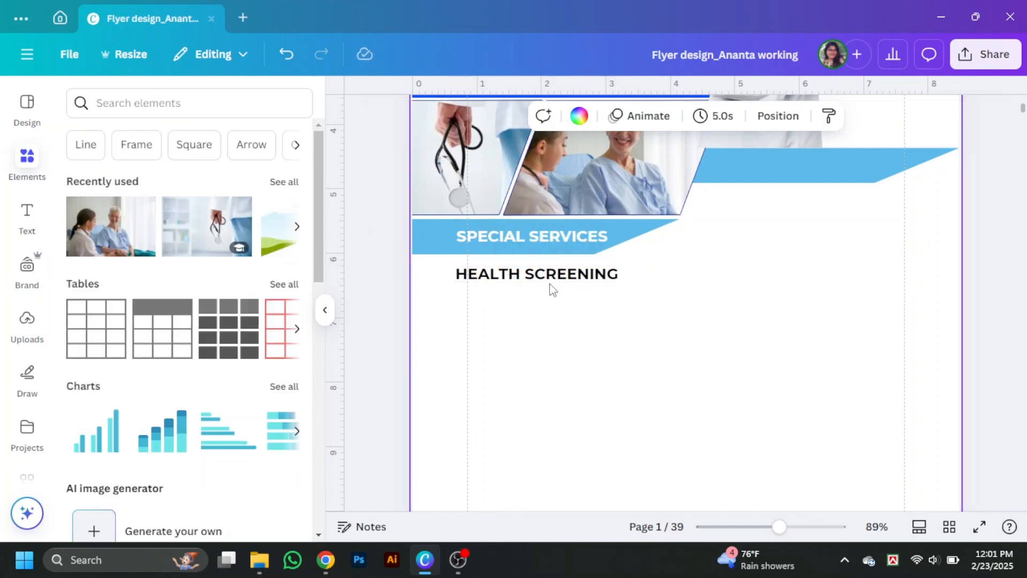
- Set the "HEALTH SCREENING" heading to size 15, fit its box to the text and start it at the page margin
{"action": "left_click_drag", "start_coordinate": [542, 274], "coordinate": [559, 274]}
{"action": "left_click_drag", "start_coordinate": [643, 275], "coordinate": [635, 275]}
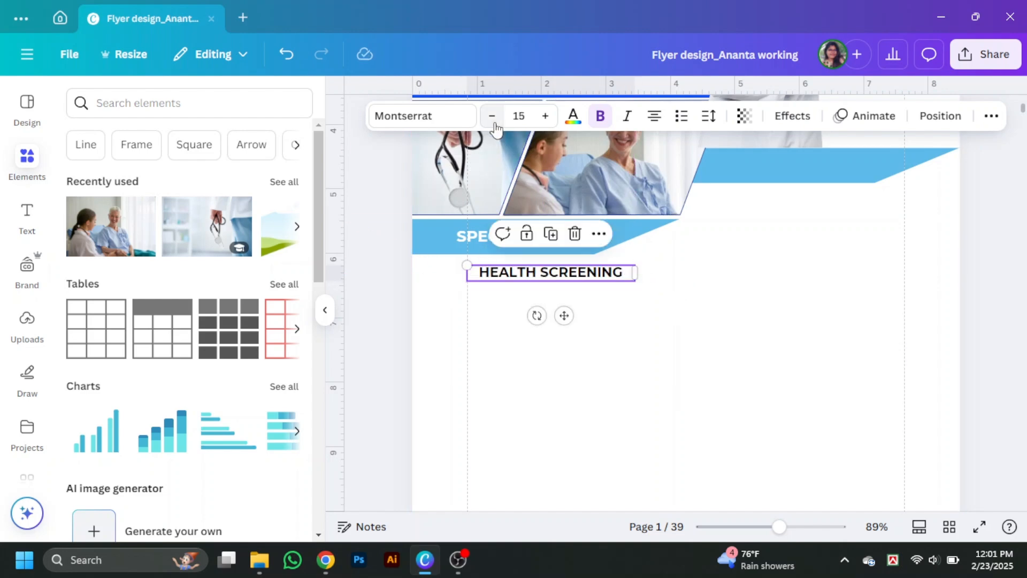
{"action": "left_click", "coordinate": [602, 350]}
{"action": "left_click", "coordinate": [527, 277]}
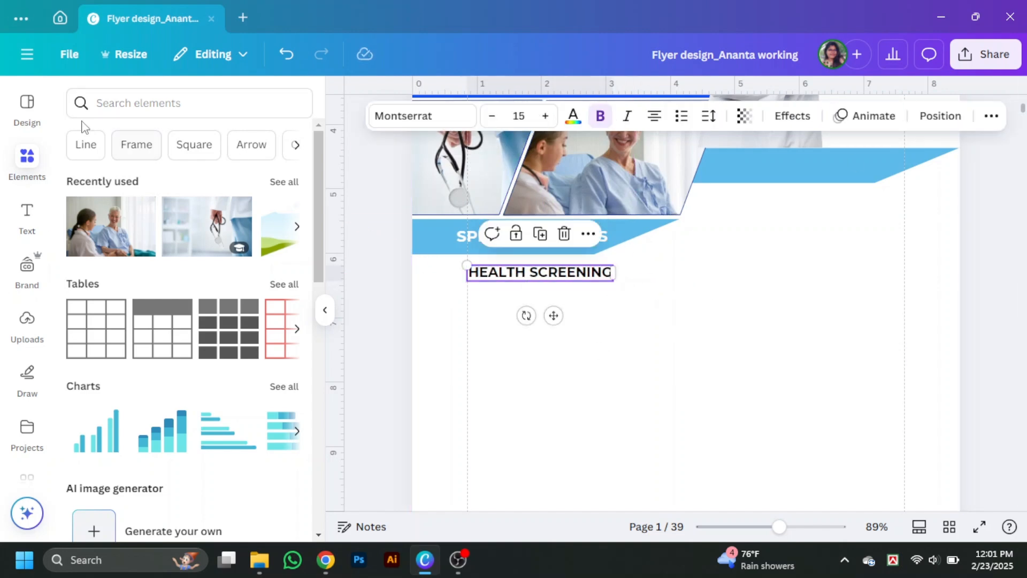
- Search the elements for "Health Screening", insert the clipboard-with-heart icon and shrink it to a small size below the heading
{"action": "left_click", "coordinate": [122, 104]}
{"action": "type", "text": "Health Screening"}
{"action": "key", "text": "Return"}
{"action": "left_click", "coordinate": [98, 264]}
{"action": "left_click_drag", "start_coordinate": [689, 279], "coordinate": [637, 459]}
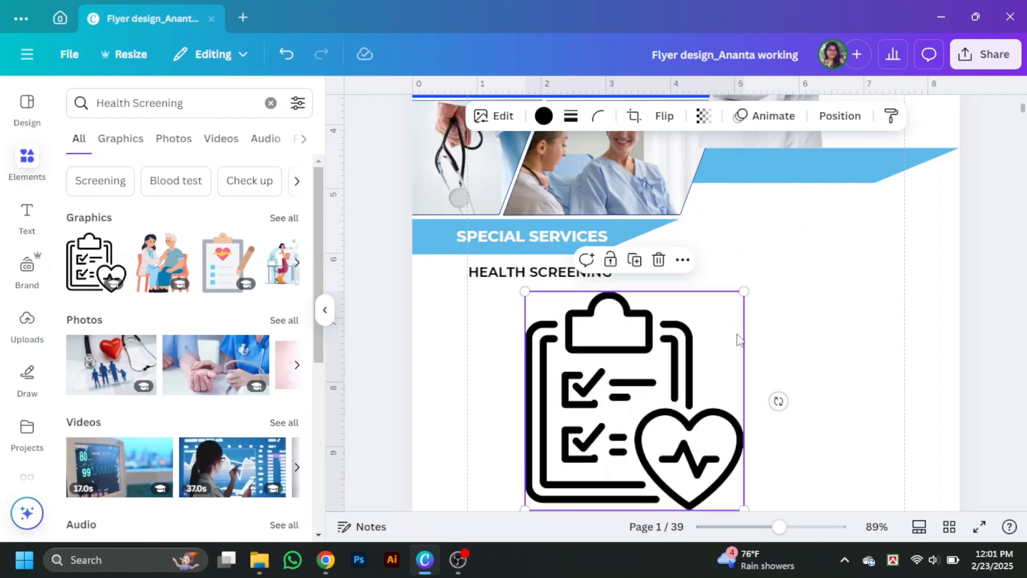
{"action": "left_click_drag", "start_coordinate": [743, 291], "coordinate": [605, 491]}
{"action": "left_click_drag", "start_coordinate": [551, 487], "coordinate": [473, 380]}
{"action": "left_click", "coordinate": [527, 394]}
- Search the elements for "round", insert the solid circle, colour it light blue and place it beside the "HEALTH SCREENING" heading
{"action": "left_click", "coordinate": [271, 103]}
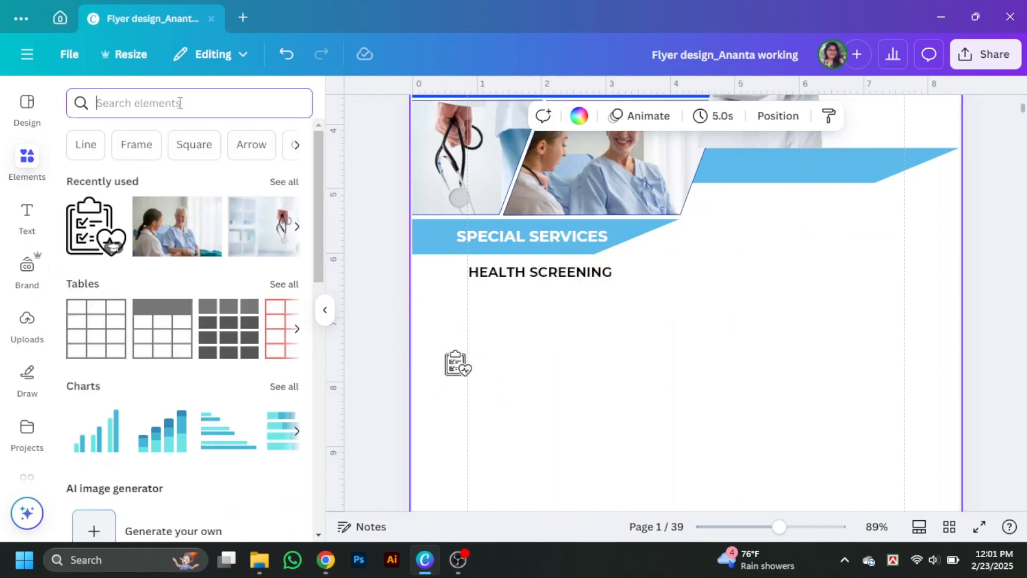
{"action": "type", "text": "round"}
{"action": "key", "text": "Return"}
{"action": "left_click", "coordinate": [96, 262]}
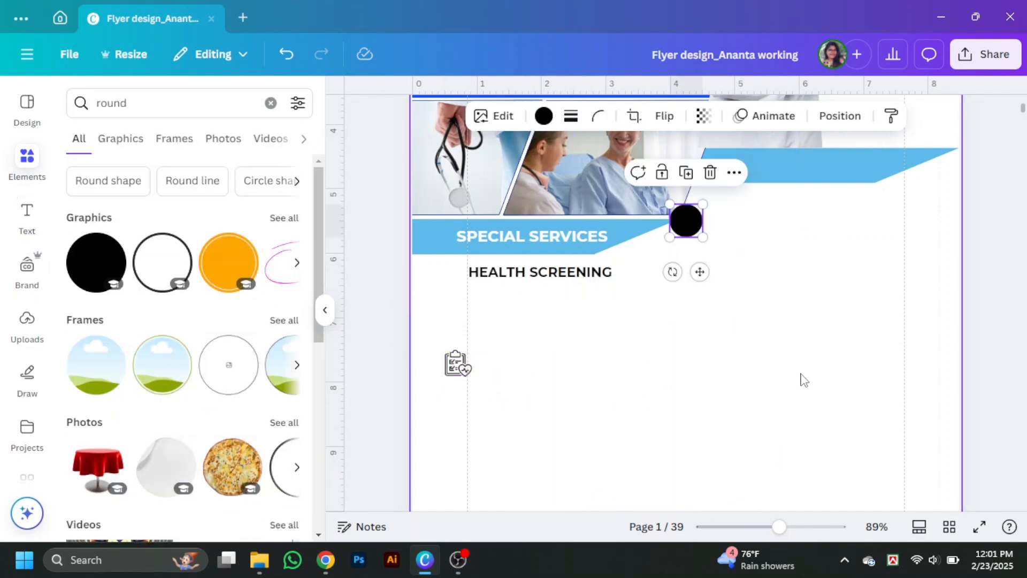
{"action": "left_click", "coordinate": [543, 116]}
{"action": "left_click", "coordinate": [204, 289]}
{"action": "mouse_move", "coordinate": [687, 219]}
{"action": "left_mouse_down"}
{"action": "mouse_move", "coordinate": [533, 344]}
{"action": "mouse_move", "coordinate": [443, 289]}
{"action": "left_mouse_up"}
{"action": "left_click", "coordinate": [243, 289]}
{"action": "left_click", "coordinate": [580, 373]}
- Centre the clipboard icon on the blue circle and position the pair beside the "HEALTH SCREENING" heading
{"action": "left_click_drag", "start_coordinate": [458, 371], "coordinate": [442, 284]}
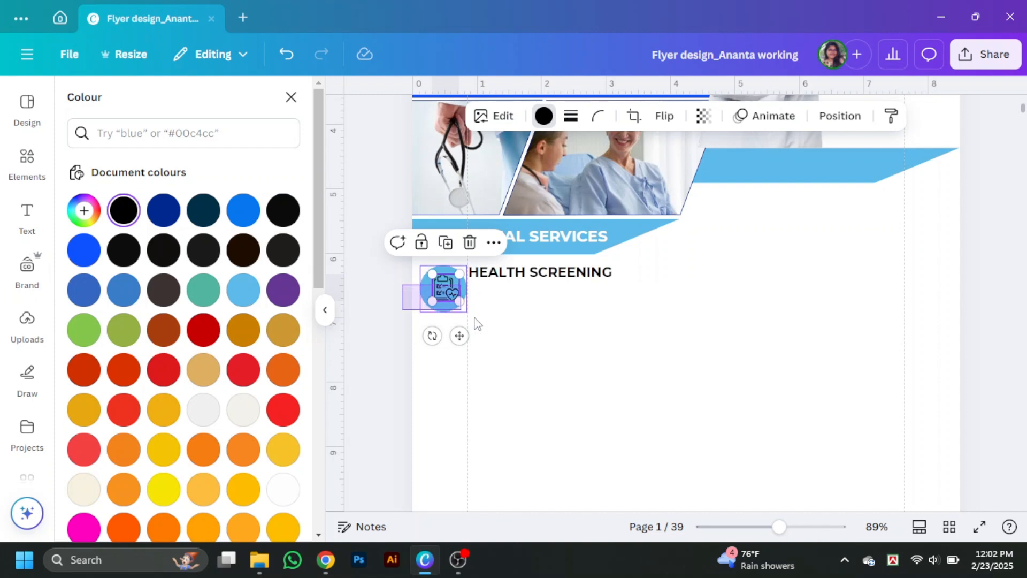
{"action": "left_click_drag", "start_coordinate": [474, 317], "coordinate": [459, 304]}
{"action": "left_click", "coordinate": [812, 116]}
{"action": "left_click", "coordinate": [130, 134]}
{"action": "left_click", "coordinate": [133, 324]}
{"action": "left_click", "coordinate": [244, 322]}
{"action": "left_click", "coordinate": [396, 234]}
{"action": "left_click_drag", "start_coordinate": [440, 288], "coordinate": [445, 284]}
- Copy the heading beneath itself, replace it with the copied Wikipedia paragraph and format it as left-aligned Montserrat Medium, size 9.4
{"action": "left_click", "coordinate": [556, 279]}
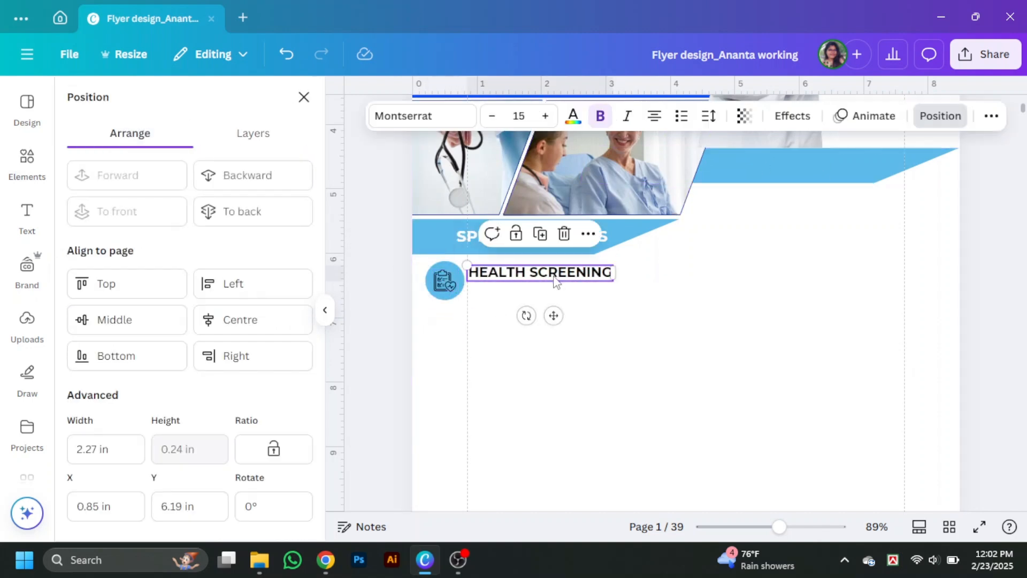
{"action": "left_click_drag", "start_coordinate": [554, 276], "coordinate": [567, 300]}
{"action": "left_click", "coordinate": [626, 300]}
{"action": "double_click", "coordinate": [567, 301]}
{"action": "key", "text": "super+v"}
{"action": "key", "text": "Down"}
{"action": "key", "text": "Return"}
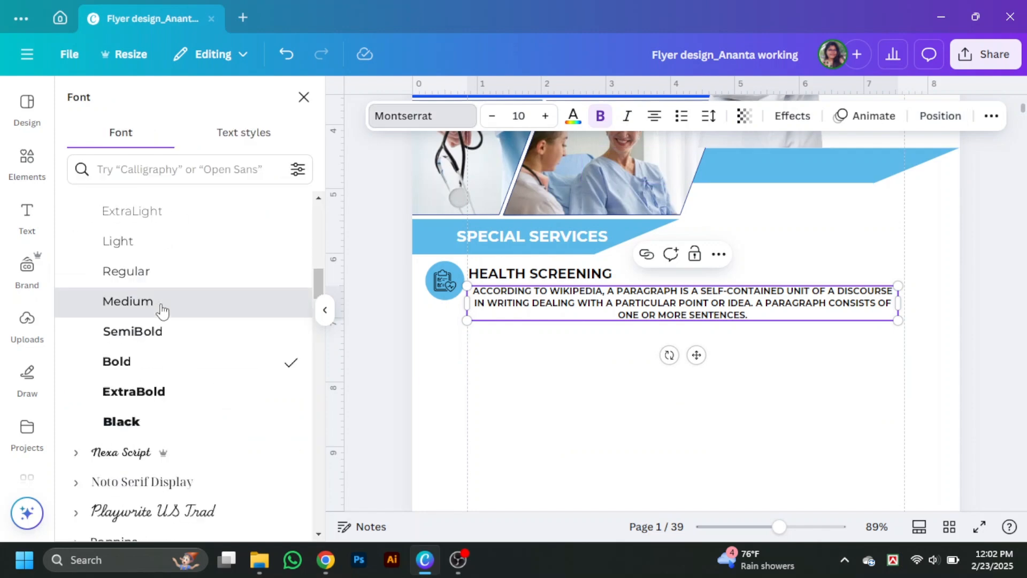
{"action": "left_click", "coordinate": [160, 305]}
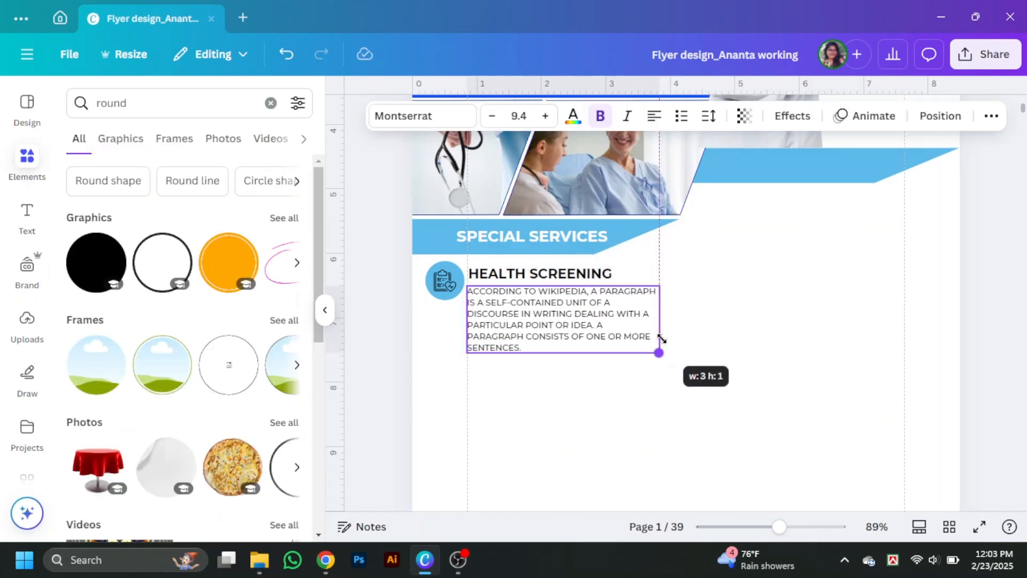
{"action": "left_click", "coordinate": [722, 375]}
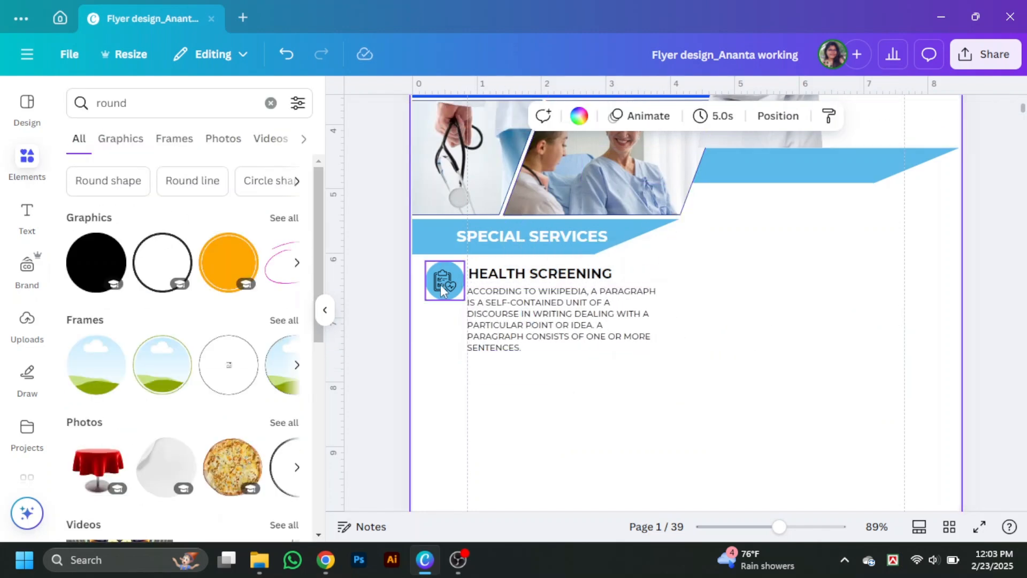
- Place a copy of the light blue circle, without the icon, below the health screening icon
{"action": "left_click", "coordinate": [444, 286]}
{"action": "left_click", "coordinate": [432, 289], "text": "shift"}
{"action": "left_click", "coordinate": [585, 403]}
{"action": "left_click_drag", "start_coordinate": [443, 296], "coordinate": [444, 385]}
{"action": "left_click", "coordinate": [778, 359]}
- Trim the "HEALTH SCREENING" description to two lines, ending at "is a self-contained unit of a"
{"action": "left_click", "coordinate": [562, 326]}
{"action": "left_click_drag", "start_coordinate": [468, 314], "coordinate": [518, 348]}
{"action": "key", "text": "BackSpace"}
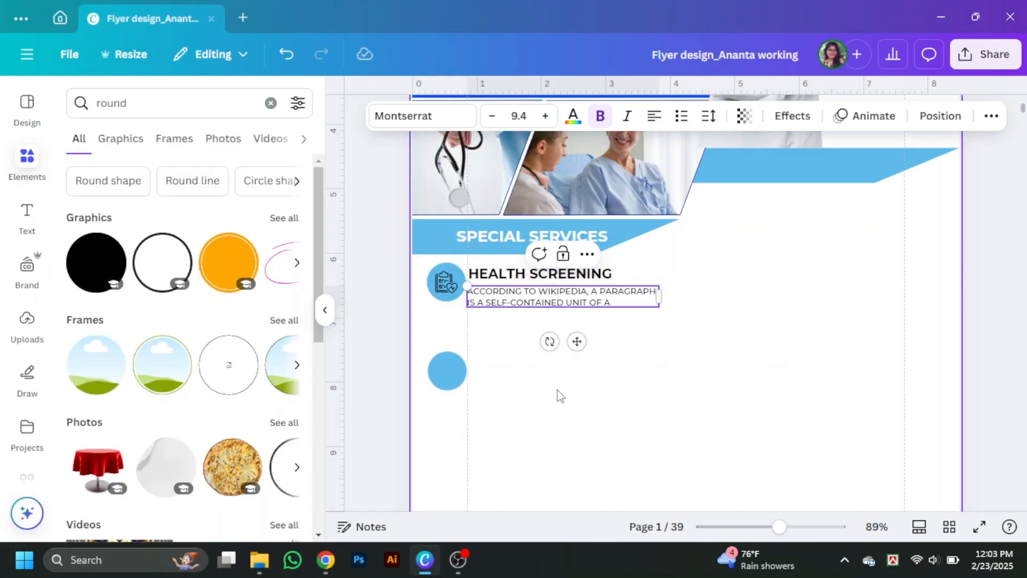
- Build an "EMERGENCY SERVICE" entry beside the second circle from copies of the heading, on one line, and the two-line description
{"action": "left_click_drag", "start_coordinate": [447, 378], "coordinate": [448, 346]}
{"action": "left_click_drag", "start_coordinate": [587, 273], "coordinate": [592, 337]}
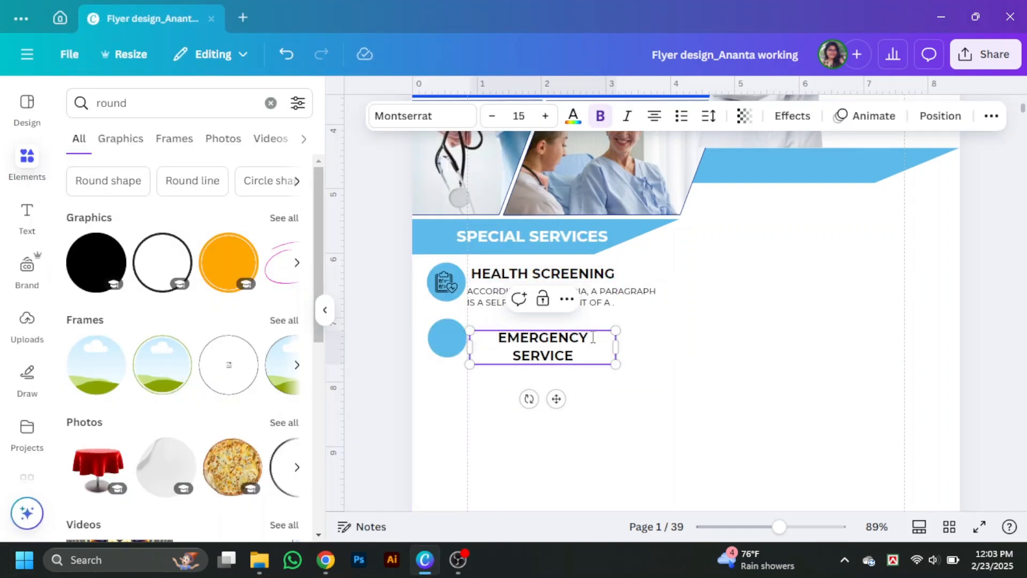
{"action": "left_click_drag", "start_coordinate": [619, 361], "coordinate": [660, 353]}
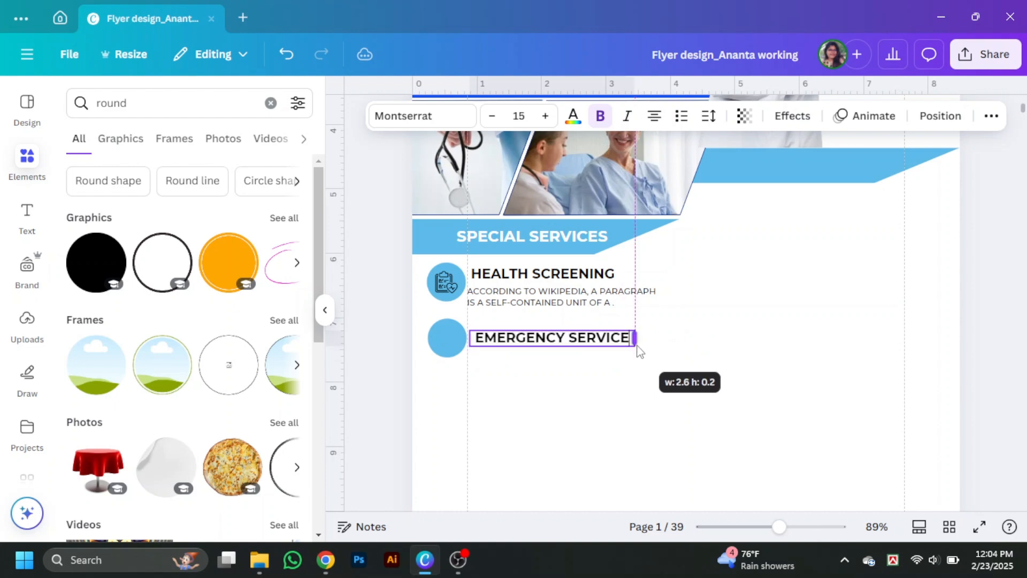
{"action": "left_click", "coordinate": [326, 311]}
{"action": "left_click_drag", "start_coordinate": [503, 305], "coordinate": [502, 378]}
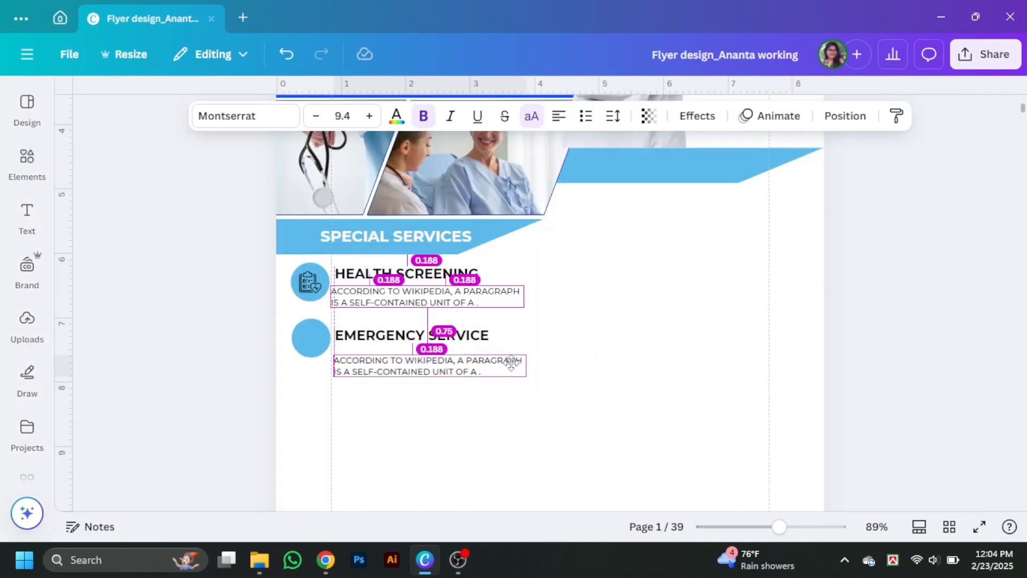
{"action": "left_click", "coordinate": [513, 335]}
- Build a "THERAPY" entry below the emergency service entry from copies of the heading, description and blue circle
{"action": "left_click_drag", "start_coordinate": [389, 339], "coordinate": [391, 399]}
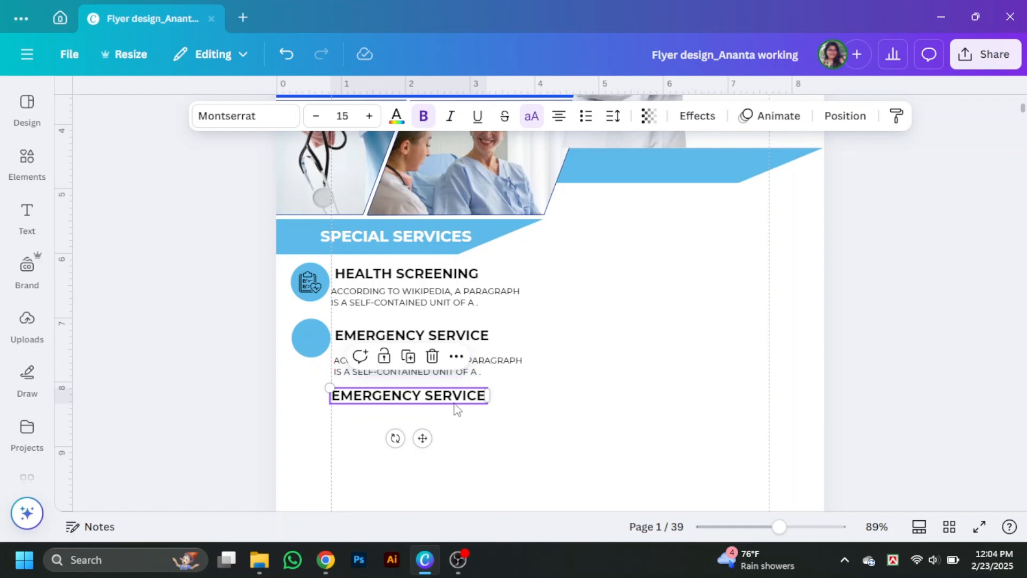
{"action": "left_click_drag", "start_coordinate": [404, 406], "coordinate": [414, 408]}
{"action": "left_click", "coordinate": [486, 374]}
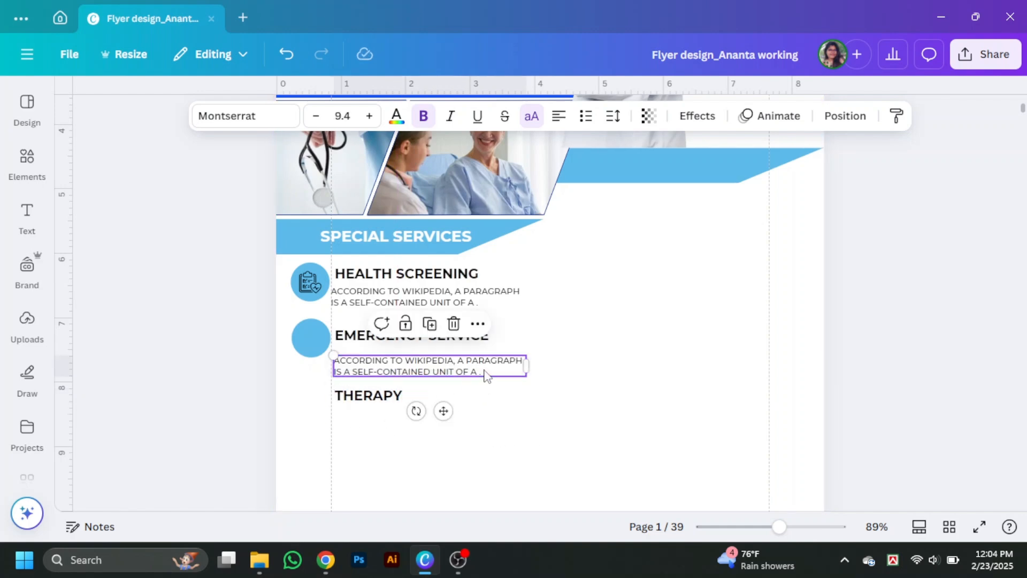
{"action": "left_click_drag", "start_coordinate": [486, 375], "coordinate": [483, 434]}
{"action": "key", "text": "super"}
{"action": "left_click_drag", "start_coordinate": [312, 342], "coordinate": [314, 404]}
{"action": "left_click", "coordinate": [535, 364]}
- Search the elements for "Emergency Service", insert the icon of a hand holding a first-aid kit and shrink it
{"action": "double_click", "coordinate": [428, 336]}
{"action": "key", "text": "ctrl+c"}
{"action": "left_click", "coordinate": [27, 163]}
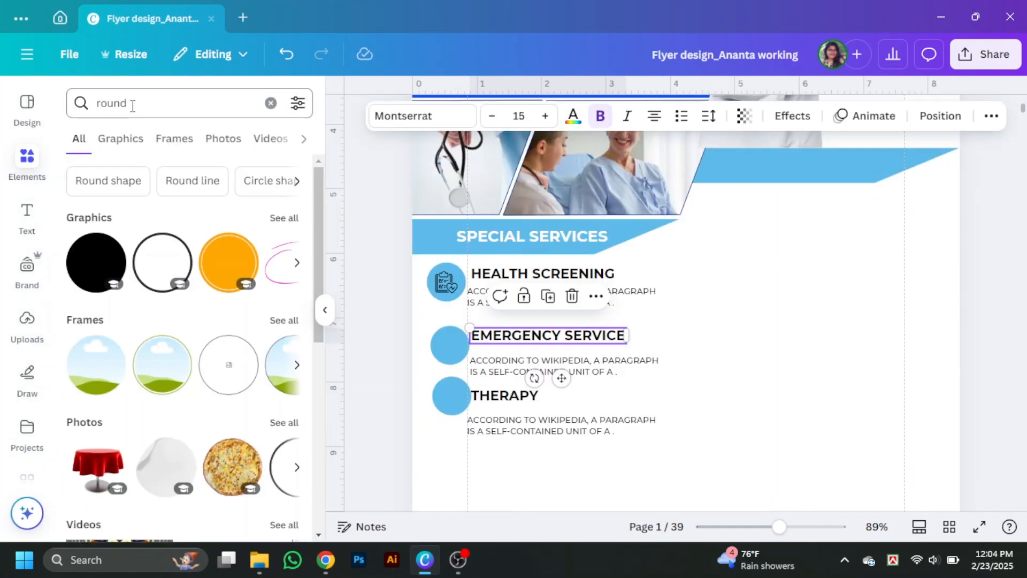
{"action": "left_click_drag", "start_coordinate": [130, 106], "coordinate": [73, 115]}
{"action": "key", "text": "ctrl+v"}
{"action": "key", "text": "Return"}
{"action": "left_click", "coordinate": [162, 263]}
{"action": "left_click_drag", "start_coordinate": [794, 324], "coordinate": [715, 270]}
{"action": "left_click_drag", "start_coordinate": [695, 236], "coordinate": [858, 374]}
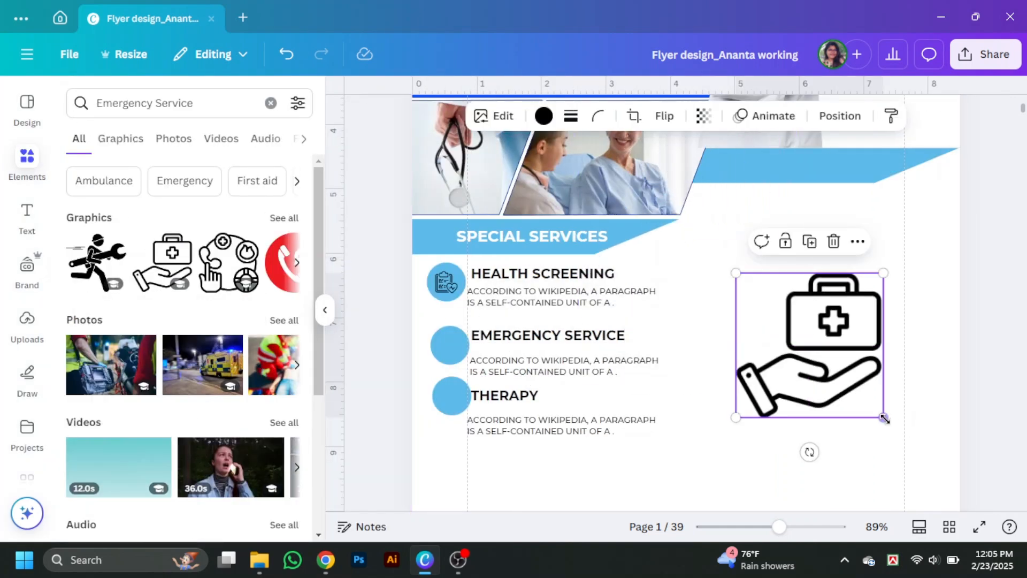
{"action": "left_click_drag", "start_coordinate": [882, 420], "coordinate": [763, 308]}
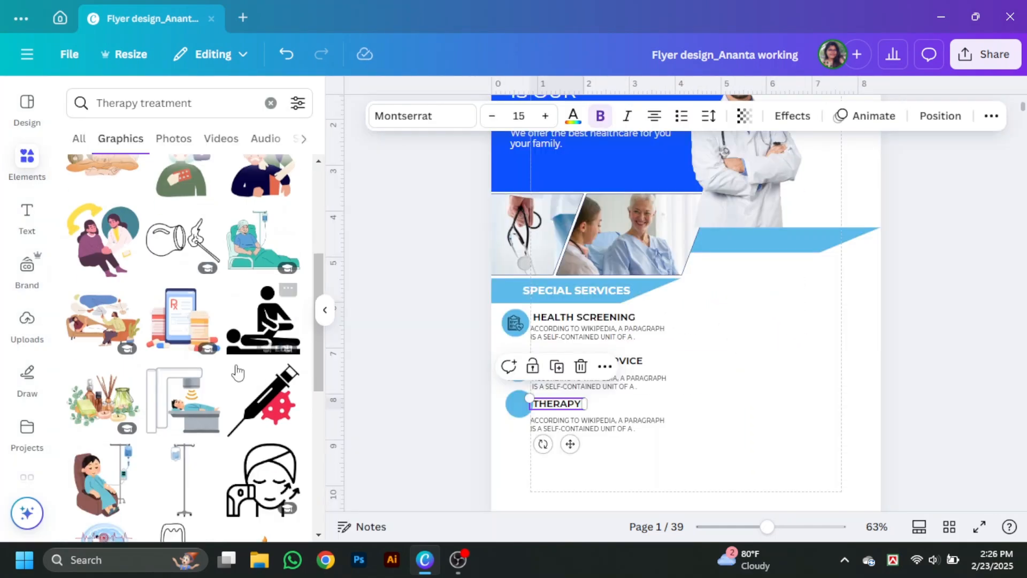
- Insert the black massage therapy icon from the "Therapy treatment" results and scale it to fit inside the "THERAPY" circle
{"action": "left_click", "coordinate": [257, 321]}
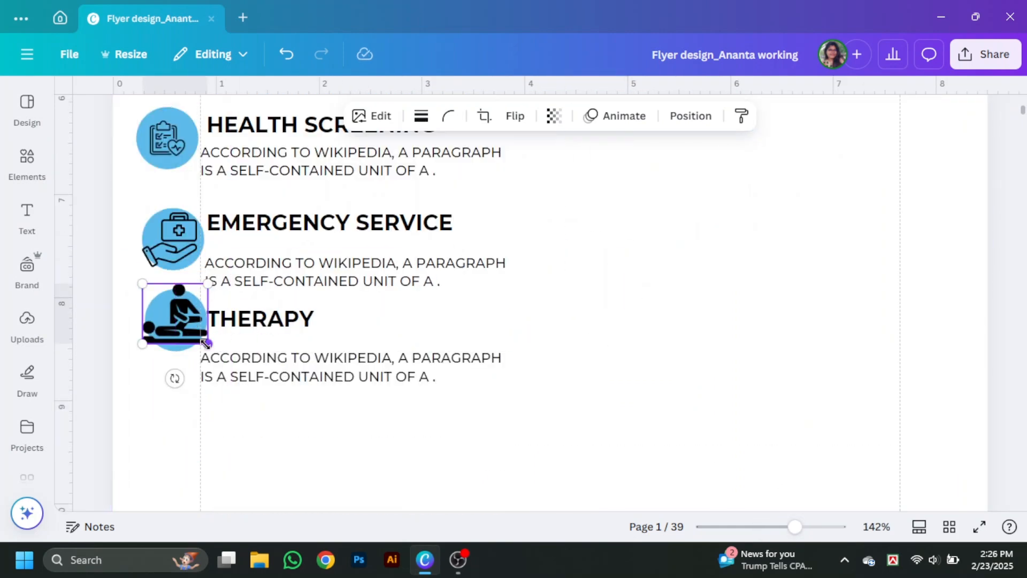
{"action": "left_click_drag", "start_coordinate": [206, 344], "coordinate": [182, 321]}
{"action": "scroll", "coordinate": [179, 321], "scroll_direction": "up", "scroll_amount": 1}
{"action": "left_click_drag", "start_coordinate": [197, 342], "coordinate": [182, 327]}
- Align the three service icons with their blue circles in one vertical column
{"action": "left_click", "coordinate": [168, 214]}
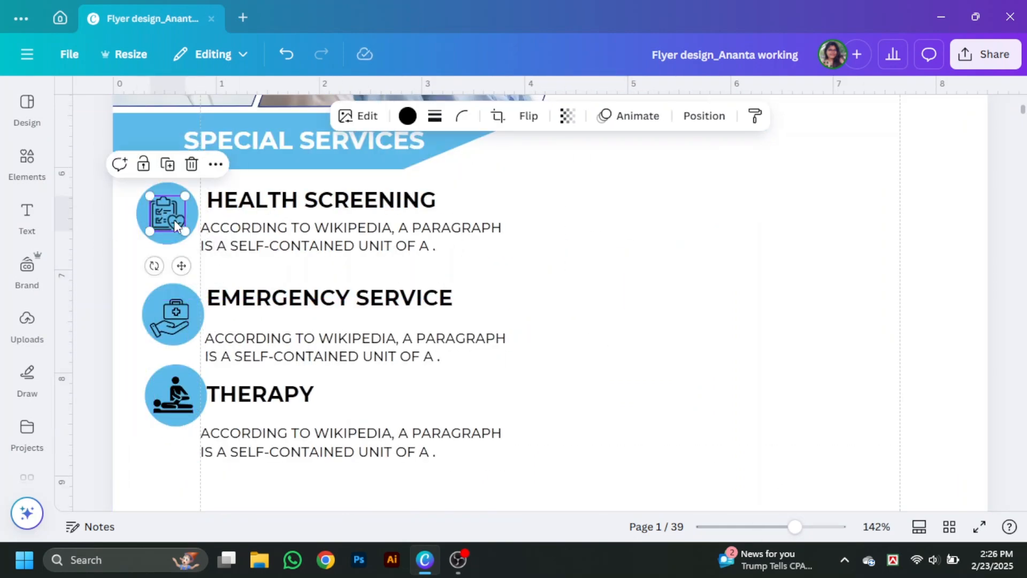
{"action": "left_click_drag", "start_coordinate": [91, 174], "coordinate": [182, 419]}
{"action": "left_click", "coordinate": [646, 116]}
{"action": "left_click", "coordinate": [236, 324]}
{"action": "left_click", "coordinate": [858, 364]}
- Left-align the headings and descriptions of the three services
{"action": "left_click_drag", "start_coordinate": [529, 178], "coordinate": [588, 460]}
{"action": "left_click", "coordinate": [236, 344]}
{"action": "left_click", "coordinate": [356, 390]}
- Move the service headings and descriptions individually so each description sits close beneath its heading, clear of the icons
{"action": "left_click_drag", "start_coordinate": [589, 236], "coordinate": [593, 232]}
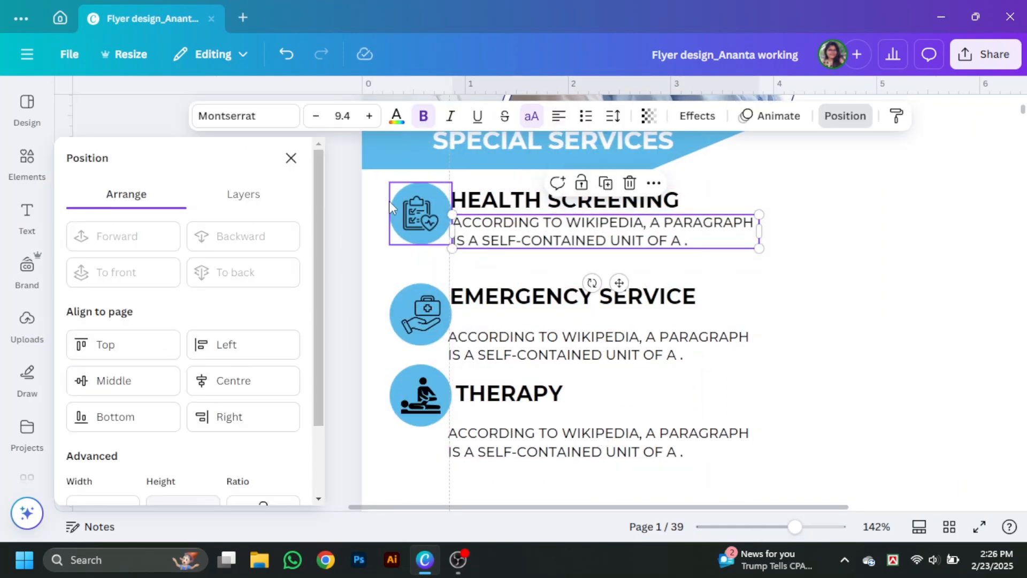
{"action": "left_click_drag", "start_coordinate": [589, 348], "coordinate": [596, 334]}
{"action": "left_click_drag", "start_coordinate": [567, 298], "coordinate": [573, 296]}
{"action": "left_click", "coordinate": [509, 394]}
{"action": "left_click_drag", "start_coordinate": [571, 394], "coordinate": [568, 412]}
{"action": "left_click_drag", "start_coordinate": [509, 394], "coordinate": [514, 394]}
{"action": "left_click_drag", "start_coordinate": [578, 444], "coordinate": [588, 433]}
- Align all service headings and descriptions to a common left edge again and shift the text block slightly away from the icons
{"action": "left_click_drag", "start_coordinate": [529, 178], "coordinate": [589, 460]}
{"action": "left_click", "coordinate": [236, 344]}
{"action": "left_click_drag", "start_coordinate": [515, 338], "coordinate": [521, 338]}
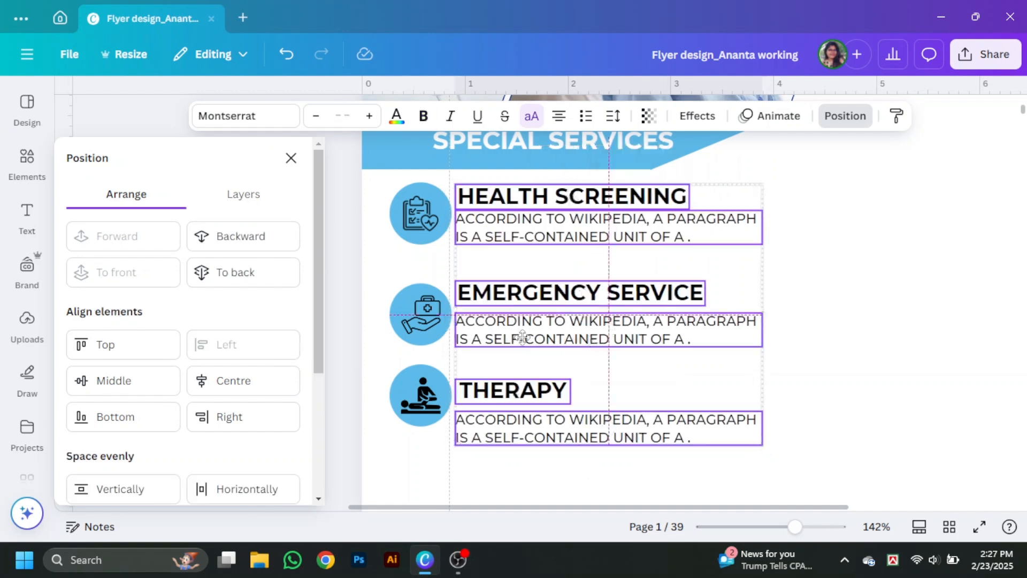
{"action": "left_click", "coordinate": [824, 342]}
{"action": "left_click_drag", "start_coordinate": [795, 527], "coordinate": [776, 527]}
{"action": "left_click", "coordinate": [931, 359]}
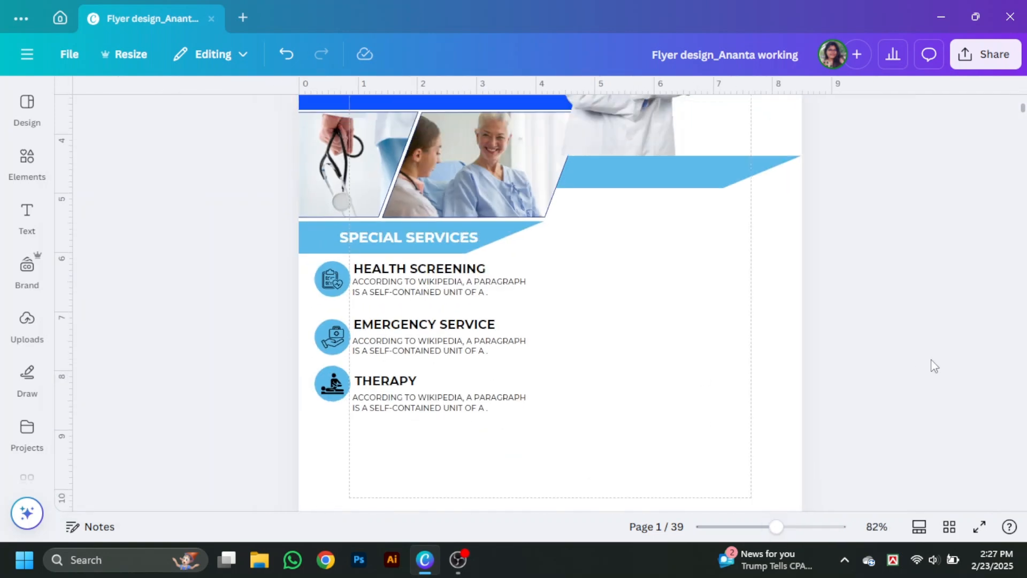
- Rearrange the health screening entry so its heading and description are stacked beneath the icon, with the icon shifted slightly right
{"action": "scroll", "coordinate": [822, 410], "scroll_direction": "down", "scroll_amount": 2}
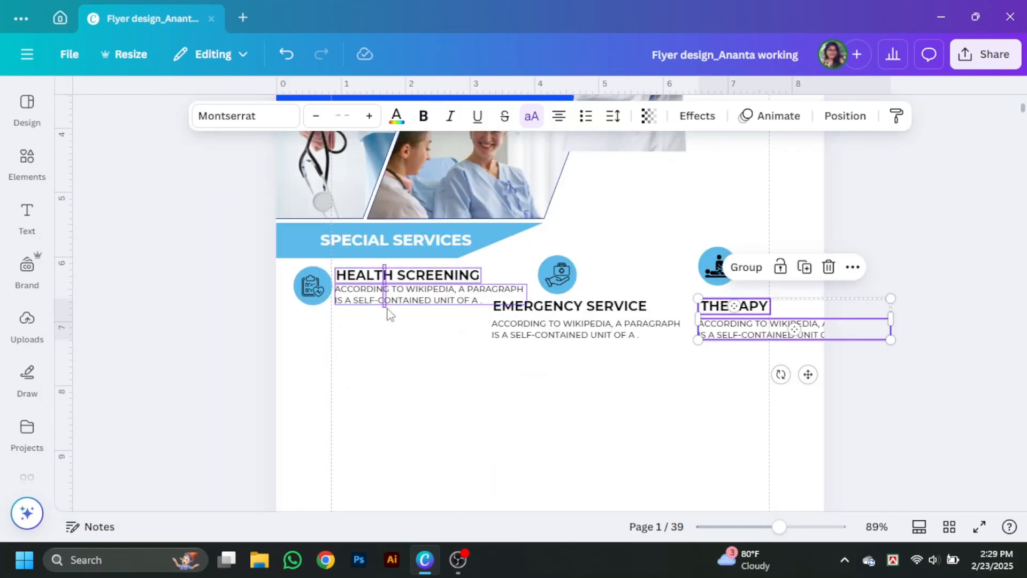
{"action": "left_click_drag", "start_coordinate": [390, 312], "coordinate": [346, 391]}
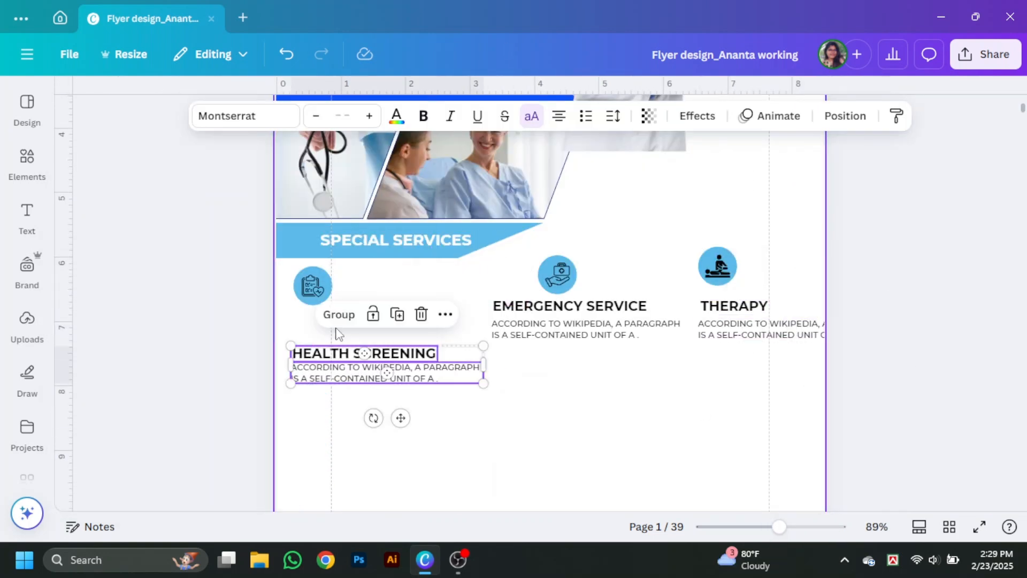
{"action": "left_click_drag", "start_coordinate": [318, 287], "coordinate": [355, 287]}
{"action": "left_click_drag", "start_coordinate": [349, 355], "coordinate": [348, 321]}
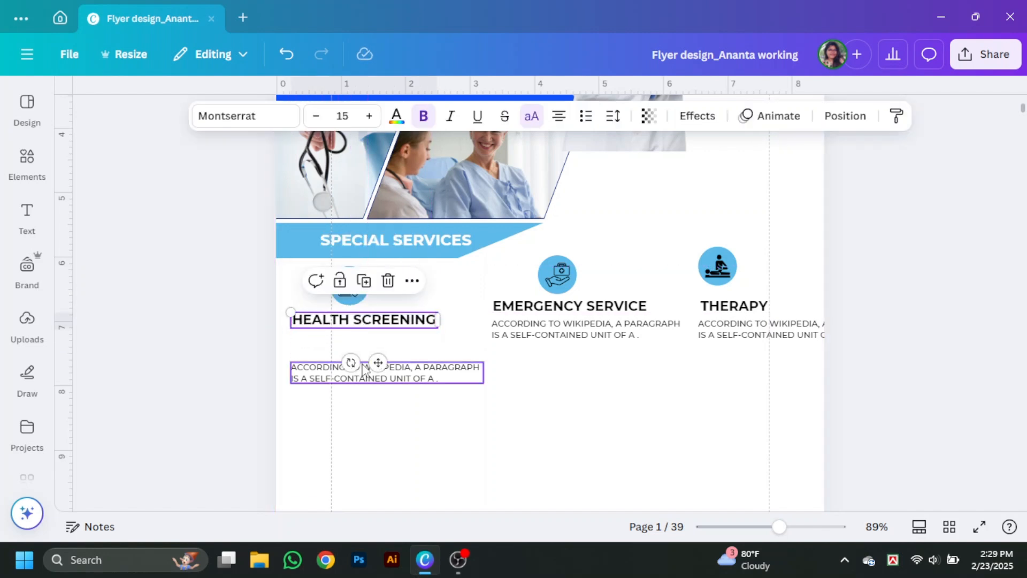
{"action": "left_click_drag", "start_coordinate": [363, 369], "coordinate": [364, 339]}
- Align the three service icons in one horizontal row and raise the "HEALTH SCREENING" heading closer to its icon
{"action": "left_click_drag", "start_coordinate": [558, 276], "coordinate": [539, 279]}
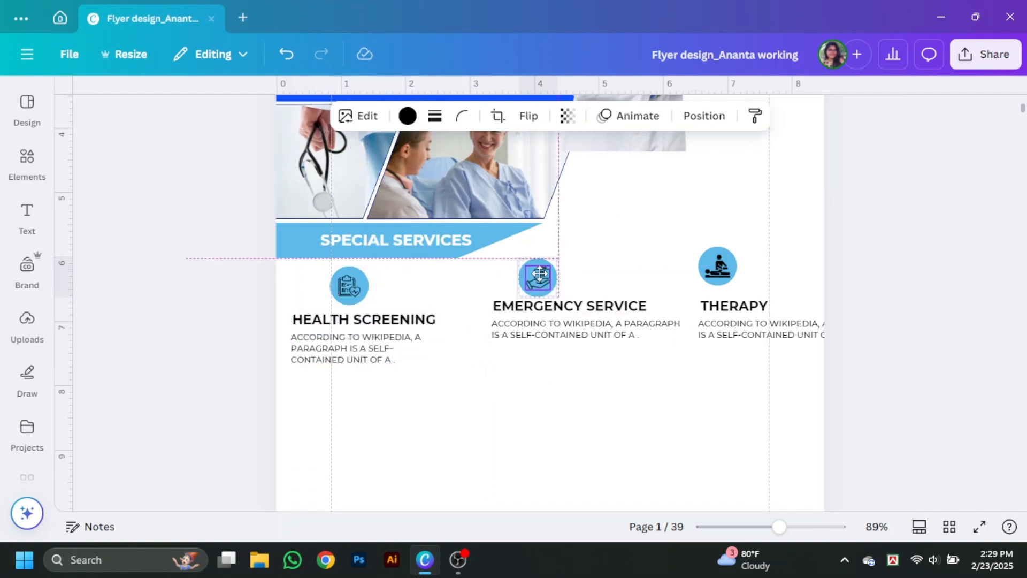
{"action": "left_click_drag", "start_coordinate": [720, 273], "coordinate": [735, 281]}
{"action": "left_click_drag", "start_coordinate": [213, 290], "coordinate": [780, 267]}
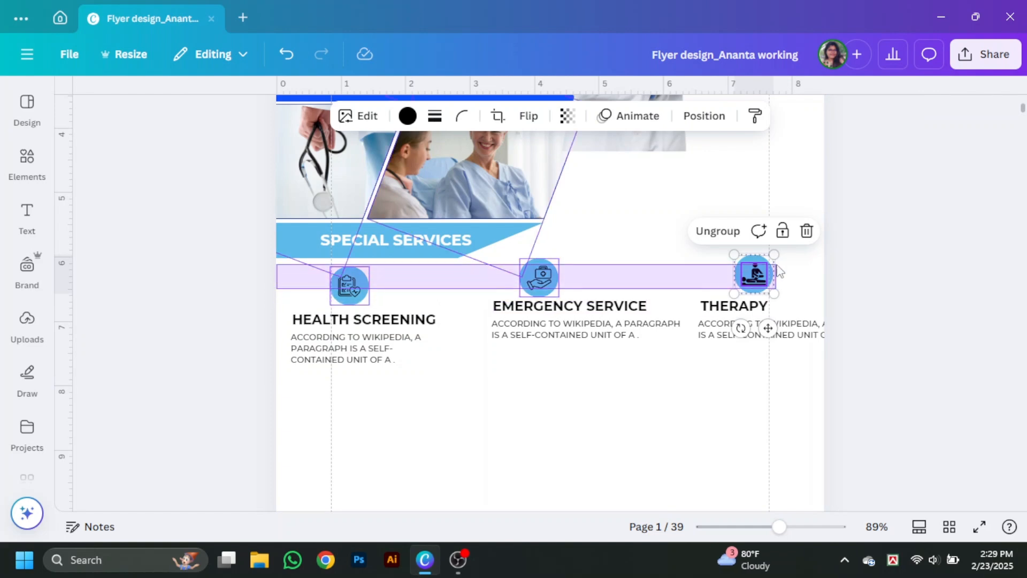
{"action": "left_click", "coordinate": [624, 114]}
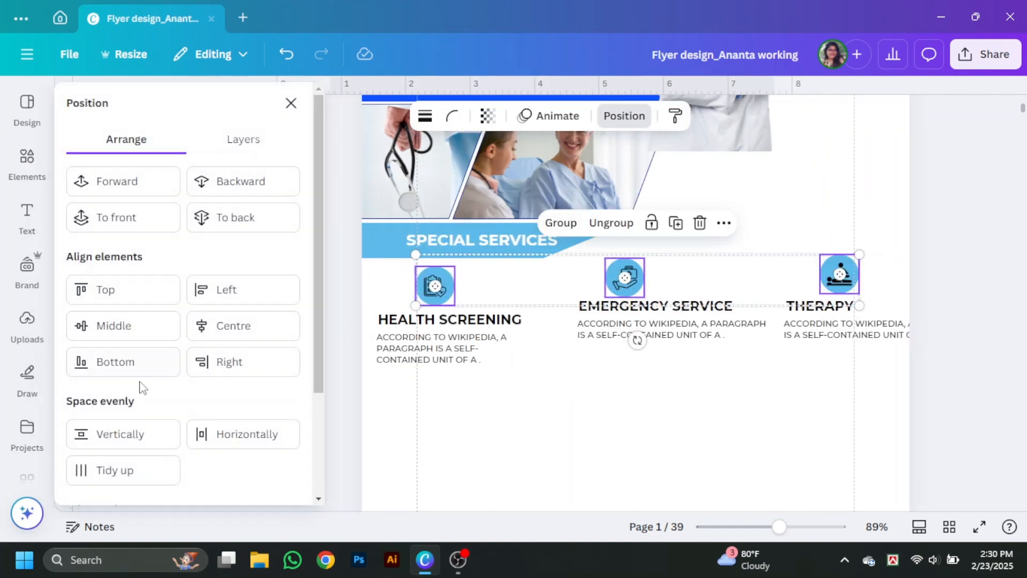
{"action": "left_click", "coordinate": [161, 328]}
{"action": "left_click", "coordinate": [443, 324]}
{"action": "left_click_drag", "start_coordinate": [463, 362], "coordinate": [466, 353]}
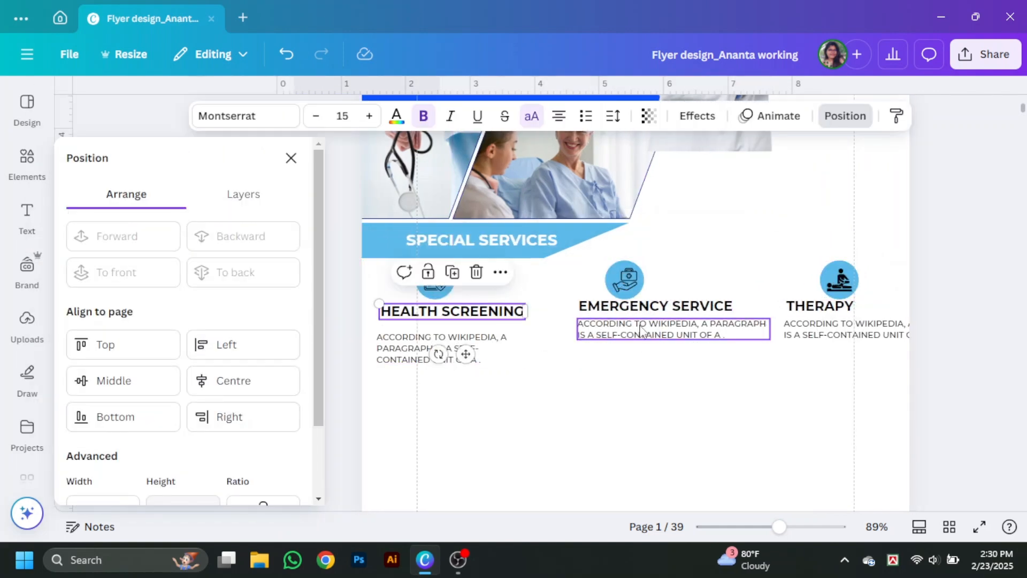
- Narrow the "EMERGENCY SERVICE" description to three lines and centre the text of the emergency service and health screening descriptions
{"action": "left_click", "coordinate": [643, 329]}
{"action": "left_click_drag", "start_coordinate": [770, 332], "coordinate": [710, 336]}
{"action": "left_click", "coordinate": [471, 356]}
{"action": "left_click", "coordinate": [557, 120]}
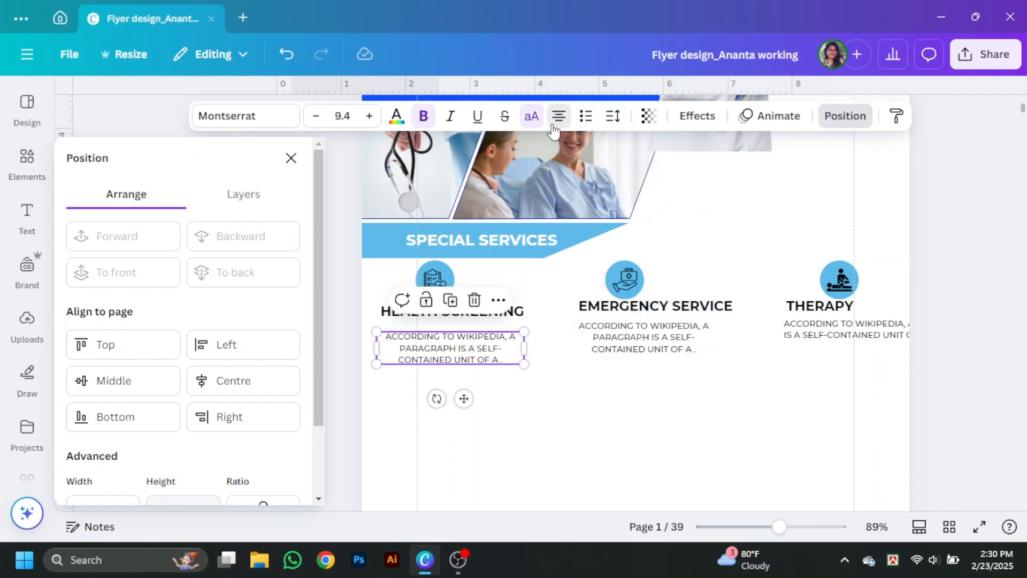
- Narrow the therapy description to four lines and centre it with the "THERAPY" heading and icon
{"action": "left_click", "coordinate": [291, 158]}
{"action": "left_click", "coordinate": [759, 328]}
{"action": "left_click_drag", "start_coordinate": [890, 330], "coordinate": [789, 381]}
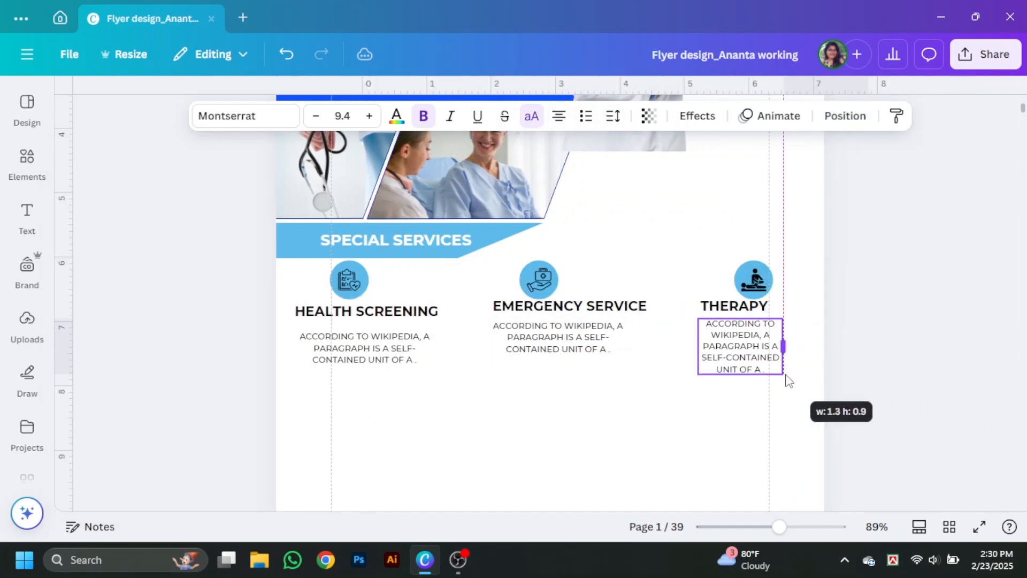
{"action": "left_click_drag", "start_coordinate": [737, 247], "coordinate": [768, 343]}
{"action": "left_click", "coordinate": [876, 116]}
{"action": "left_click", "coordinate": [239, 380]}
{"action": "left_click_drag", "start_coordinate": [852, 355], "coordinate": [840, 352]}
- Align the three service descriptions along their top edges
{"action": "left_click", "coordinate": [997, 342]}
{"action": "left_click_drag", "start_coordinate": [997, 342], "coordinate": [289, 353]}
{"action": "left_click", "coordinate": [846, 116]}
{"action": "left_click", "coordinate": [104, 345]}
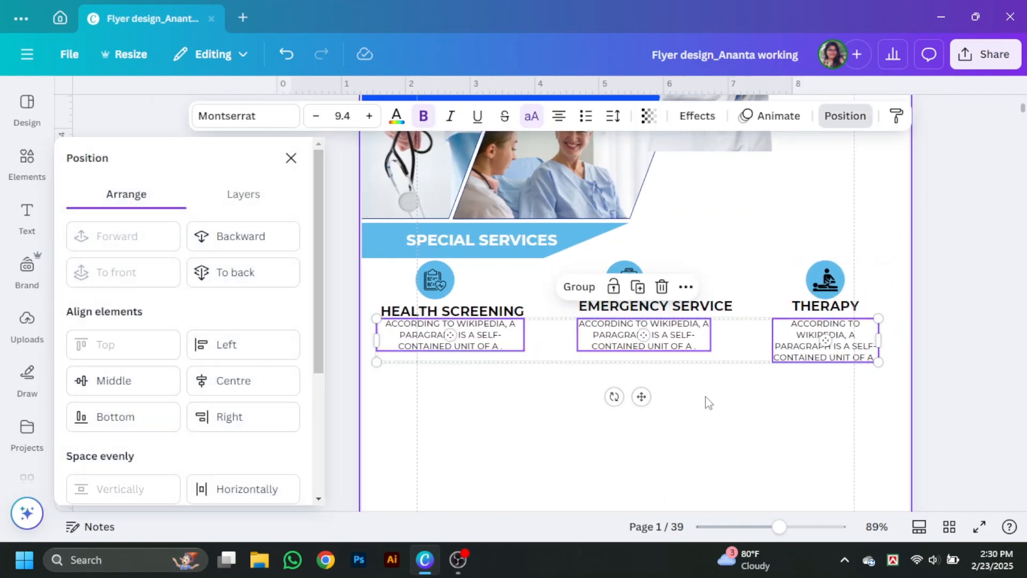
{"action": "left_click", "coordinate": [290, 158]}
{"action": "key", "text": "Escape"}
- Search the elements for "shape", add a square over the services section and stretch it across the full page width
{"action": "left_click", "coordinate": [27, 160]}
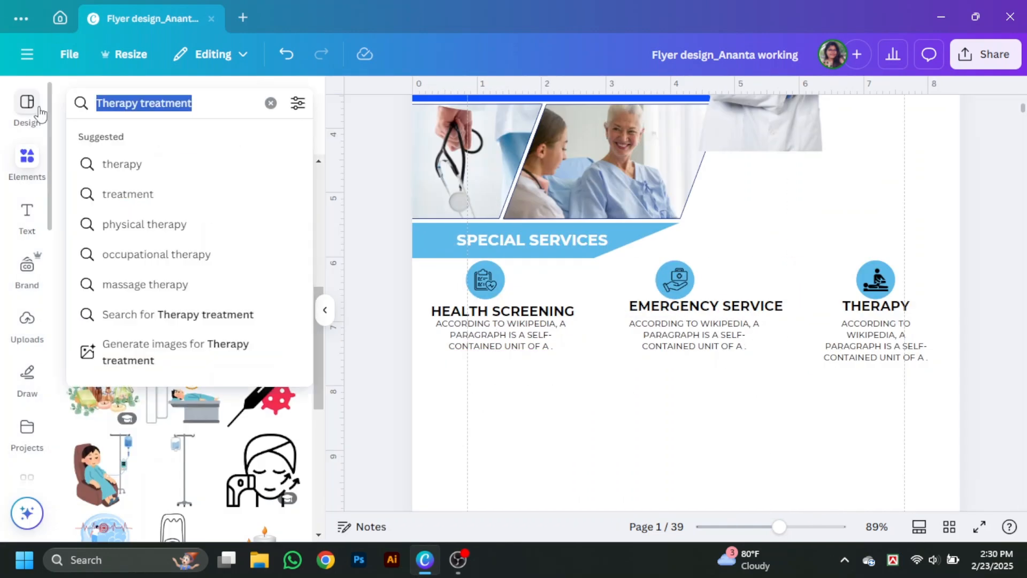
{"action": "type", "text": "shape"}
{"action": "key", "text": "Return"}
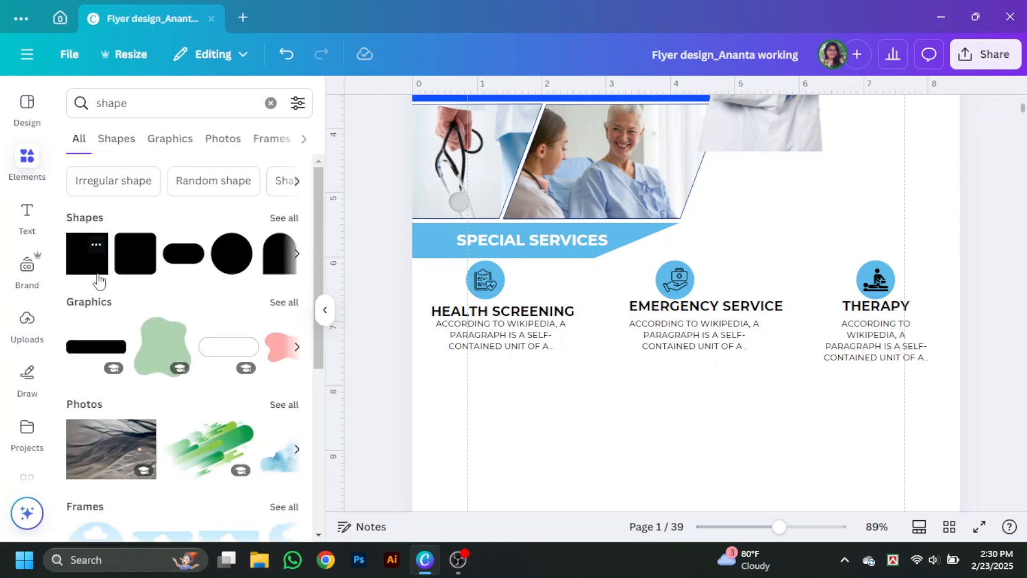
{"action": "left_click", "coordinate": [96, 251]}
{"action": "left_click_drag", "start_coordinate": [556, 225], "coordinate": [364, 321]}
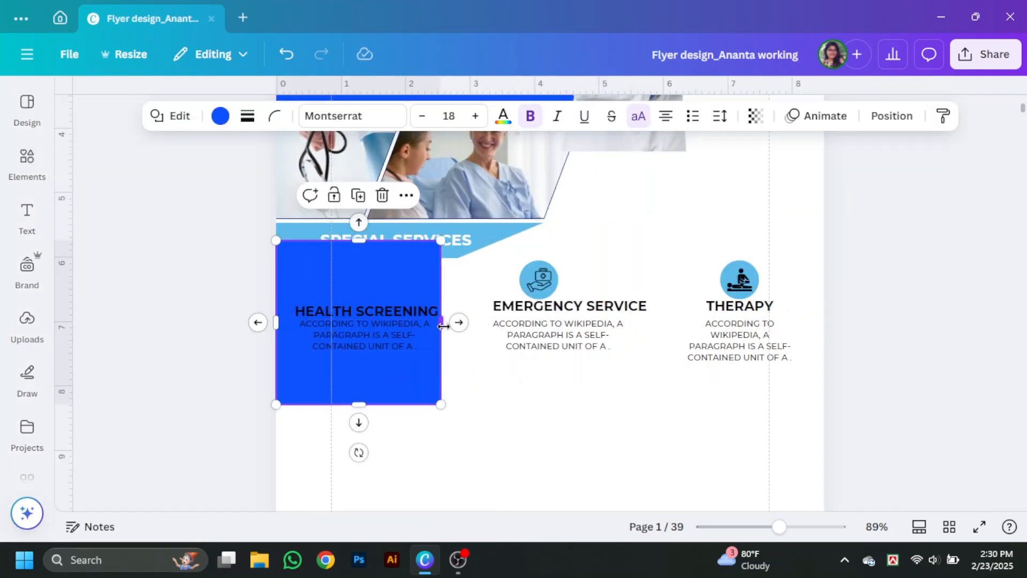
{"action": "left_click_drag", "start_coordinate": [440, 321], "coordinate": [825, 365]}
- Fill the wide rectangle with the horizontal teal-to-blue gradient and send it behind the services content and banner
{"action": "left_click", "coordinate": [220, 115]}
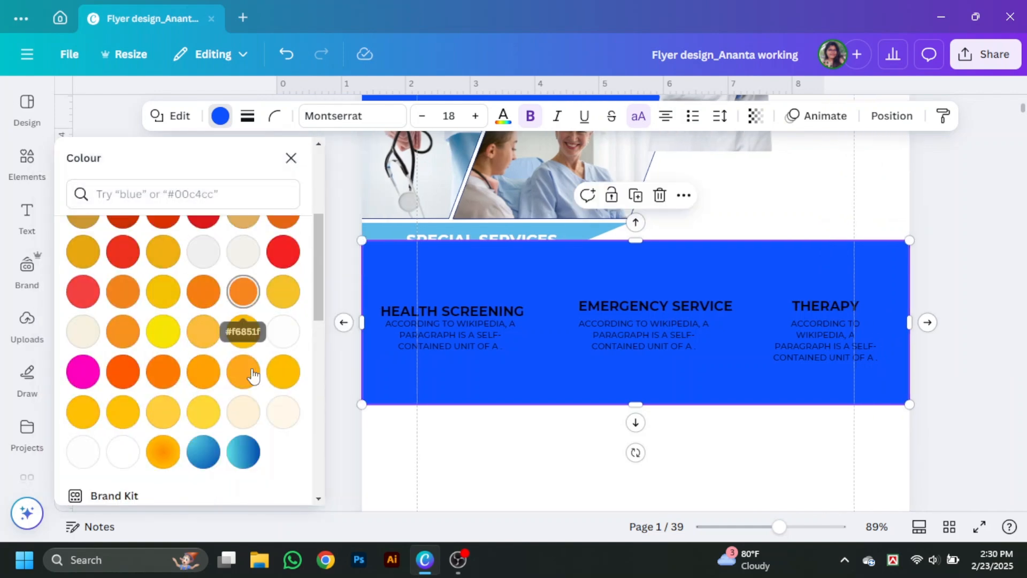
{"action": "scroll", "coordinate": [243, 362], "scroll_direction": "down", "scroll_amount": 3}
{"action": "left_click", "coordinate": [243, 371]}
{"action": "right_click", "coordinate": [625, 321]}
{"action": "mouse_move", "coordinate": [714, 281]}
{"action": "left_click", "coordinate": [567, 370]}
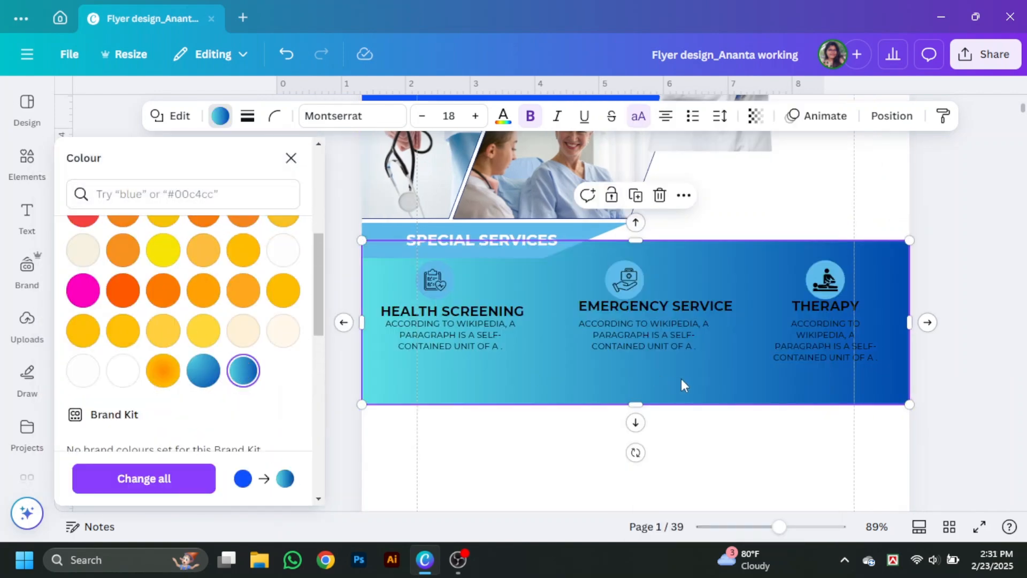
{"action": "left_click", "coordinate": [762, 456]}
- Give the "SPECIAL SERVICES" banner shape a thin solid border in dark blue
{"action": "left_click", "coordinate": [521, 248]}
{"action": "left_click", "coordinate": [247, 116]}
{"action": "left_click", "coordinate": [205, 161]}
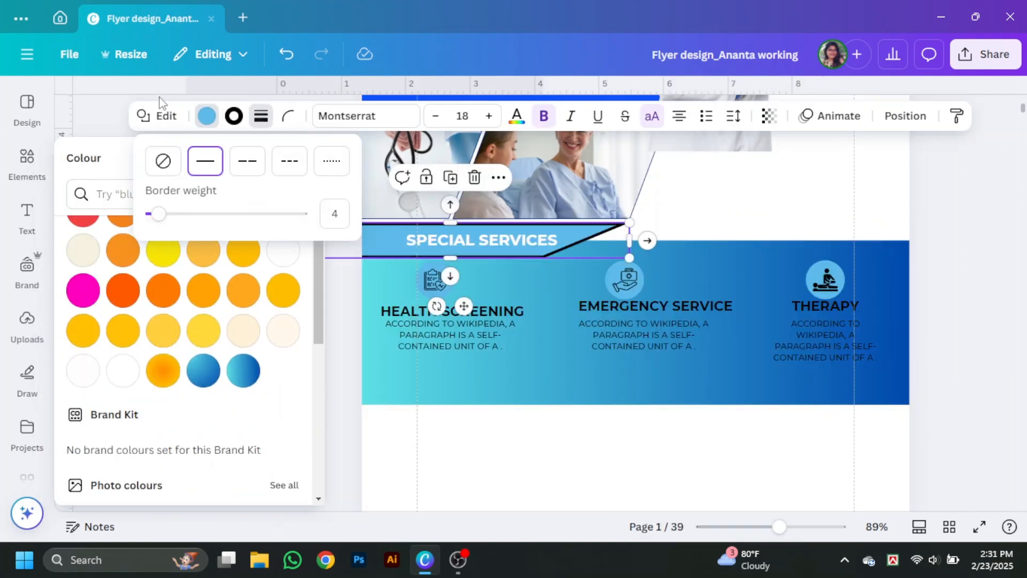
{"action": "left_click", "coordinate": [233, 117]}
{"action": "left_click", "coordinate": [261, 116]}
{"action": "left_click", "coordinate": [342, 214]}
{"action": "left_click", "coordinate": [233, 116]}
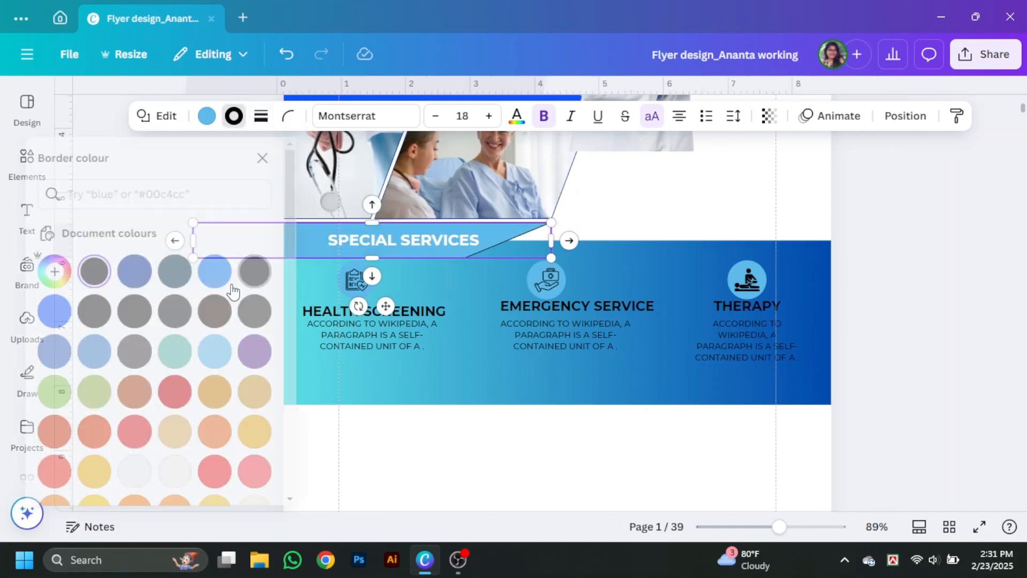
{"action": "left_click", "coordinate": [965, 328]}
- Fill the special services banner with white and recolour its heading text dark blue
{"action": "left_click", "coordinate": [436, 252]}
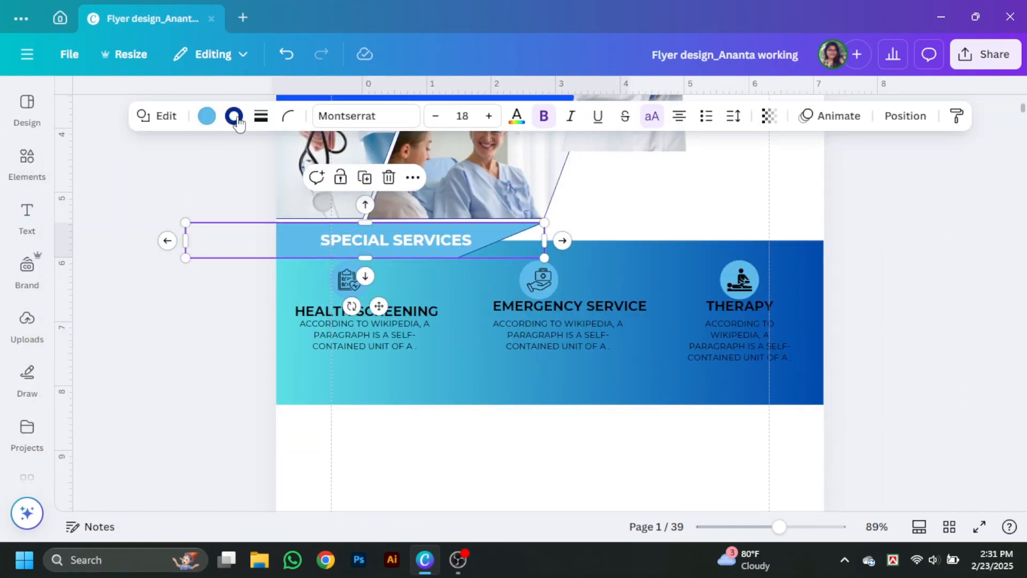
{"action": "left_click", "coordinate": [208, 117]}
{"action": "scroll", "coordinate": [187, 322], "scroll_direction": "down", "scroll_amount": 5}
{"action": "left_click", "coordinate": [123, 369]}
{"action": "left_click", "coordinate": [465, 242]}
{"action": "left_click", "coordinate": [396, 115]}
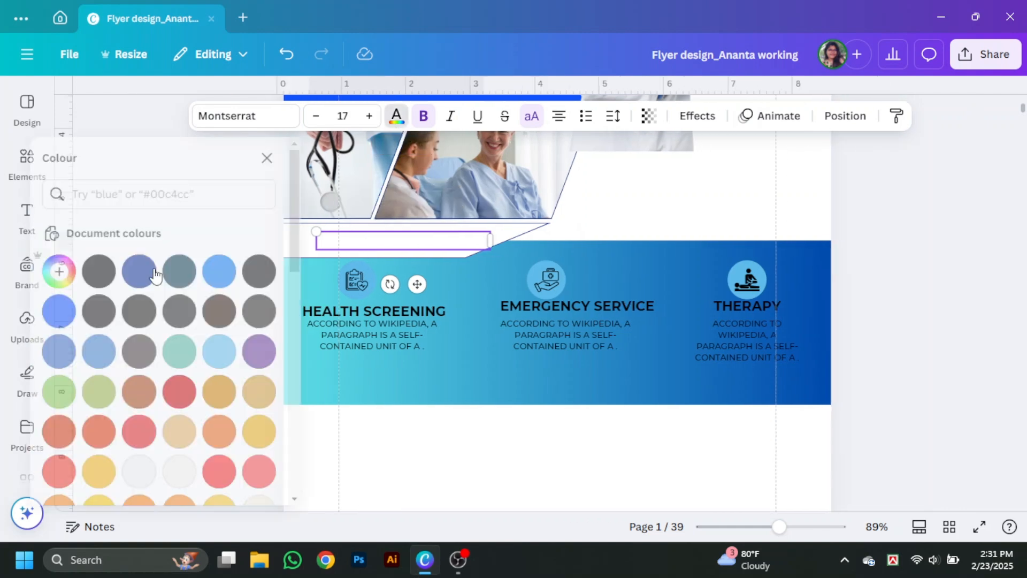
{"action": "left_click", "coordinate": [166, 268]}
{"action": "left_click", "coordinate": [969, 285]}
- Change the circles behind the three service icons to white
{"action": "scroll", "coordinate": [459, 309], "scroll_direction": "down", "scroll_amount": 3}
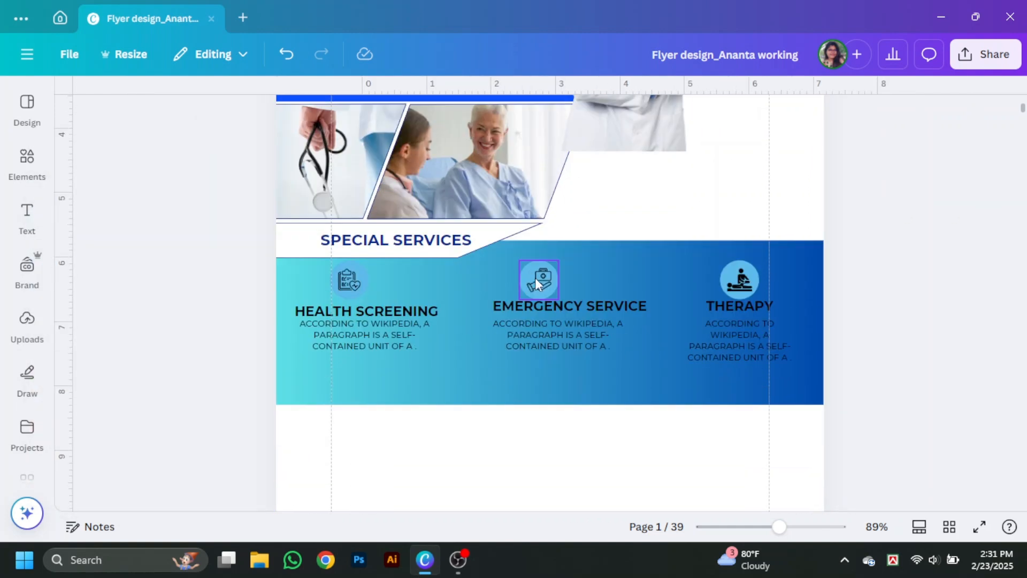
{"action": "left_click", "coordinate": [349, 278]}
{"action": "left_click", "coordinate": [408, 113]}
{"action": "scroll", "coordinate": [160, 374], "scroll_direction": "down", "scroll_amount": 5}
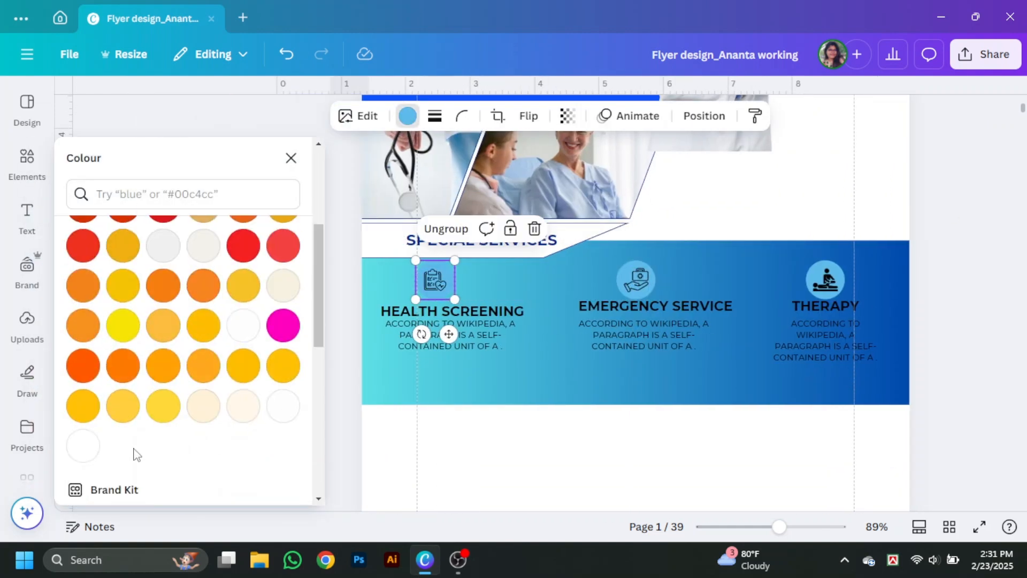
{"action": "left_click", "coordinate": [642, 296]}
{"action": "left_click", "coordinate": [83, 450]}
{"action": "left_click", "coordinate": [825, 279]}
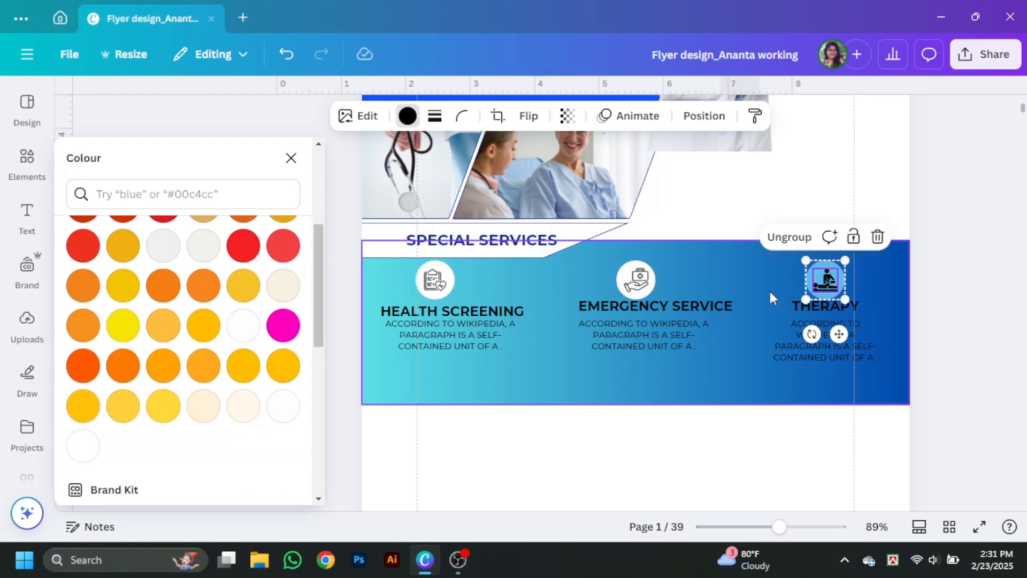
{"action": "left_click", "coordinate": [88, 452]}
{"action": "left_click", "coordinate": [952, 347]}
- Shift the emergency service icon slightly right and move the health screening description slightly down and left
{"action": "left_click_drag", "start_coordinate": [552, 282], "coordinate": [565, 282]}
{"action": "left_click", "coordinate": [393, 347]}
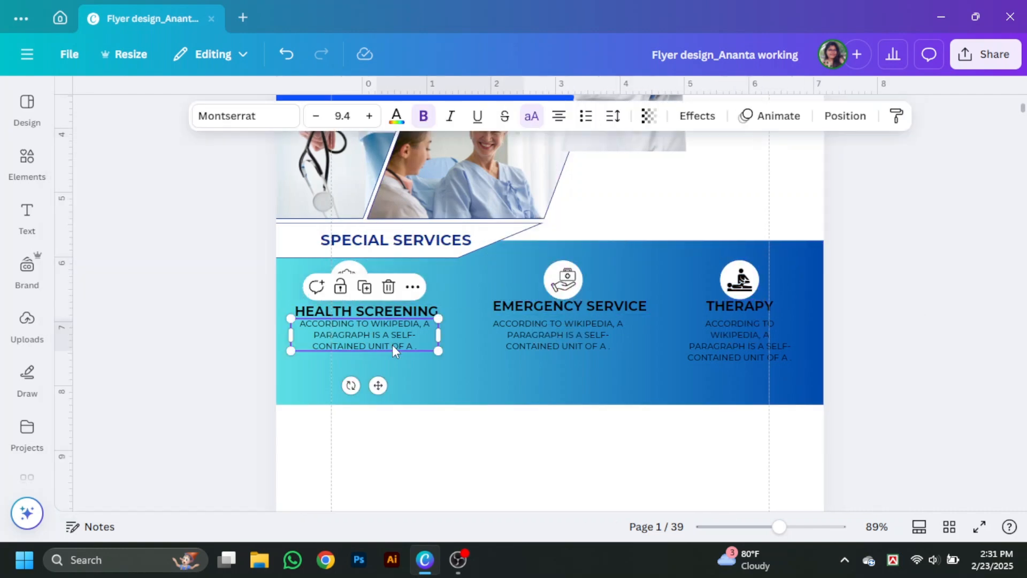
{"action": "left_click", "coordinate": [622, 346]}
- Change the dark blue end of the services rectangle's gradient to white
{"action": "left_click", "coordinate": [478, 294]}
{"action": "left_click", "coordinate": [220, 112]}
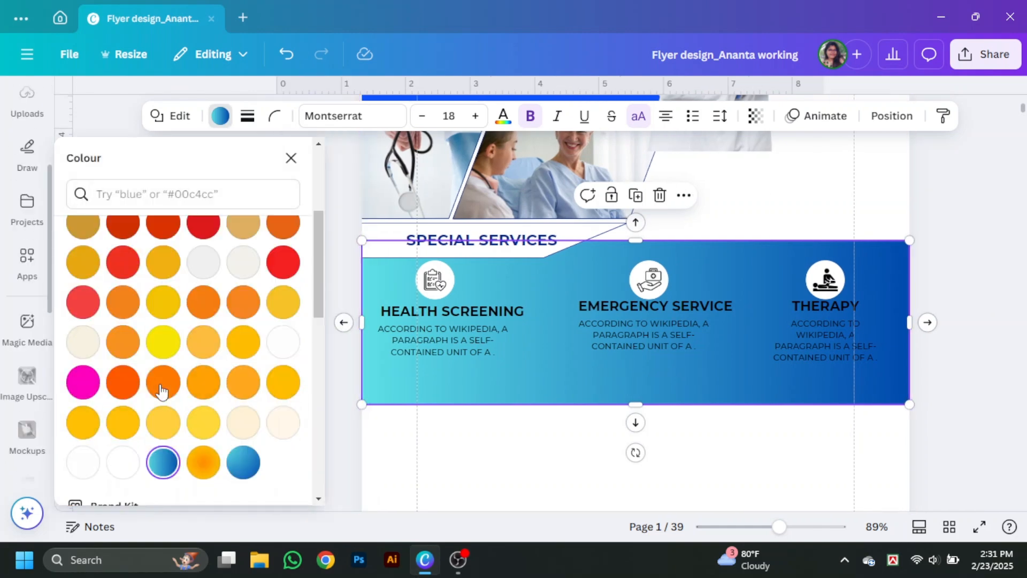
{"action": "scroll", "coordinate": [167, 301], "scroll_direction": "up", "scroll_amount": 5}
{"action": "scroll", "coordinate": [162, 447], "scroll_direction": "down", "scroll_amount": 2}
{"action": "left_click", "coordinate": [162, 446]}
{"action": "left_click", "coordinate": [129, 157]}
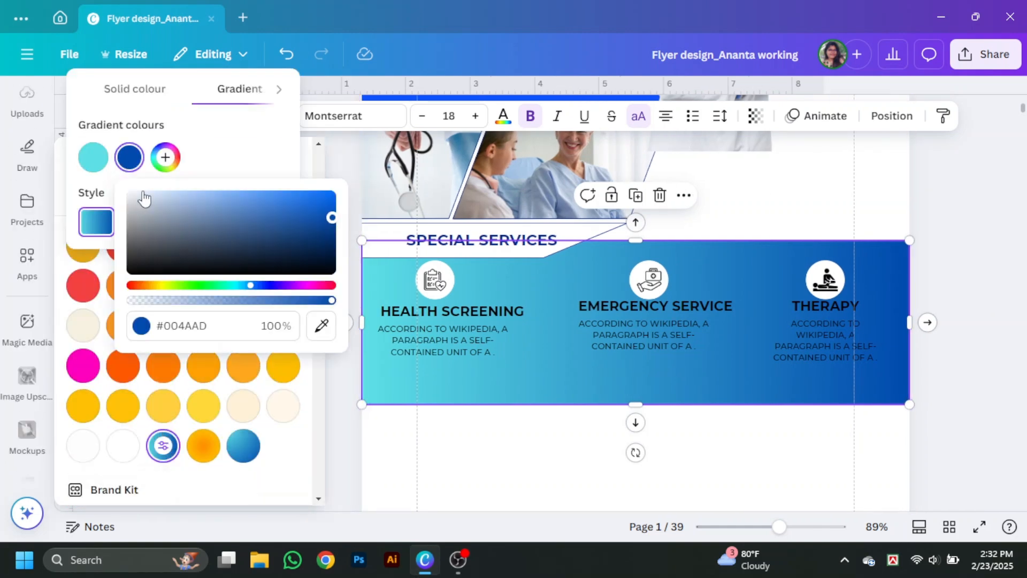
{"action": "left_click_drag", "start_coordinate": [142, 197], "coordinate": [127, 190]}
{"action": "left_click", "coordinate": [778, 353]}
{"action": "left_click", "coordinate": [903, 265]}
- Shorten the gradient rectangle from its lower edge so it ends just below the service descriptions
{"action": "scroll", "coordinate": [904, 265], "scroll_direction": "up", "scroll_amount": 1}
{"action": "scroll", "coordinate": [888, 272], "scroll_direction": "down", "scroll_amount": 2}
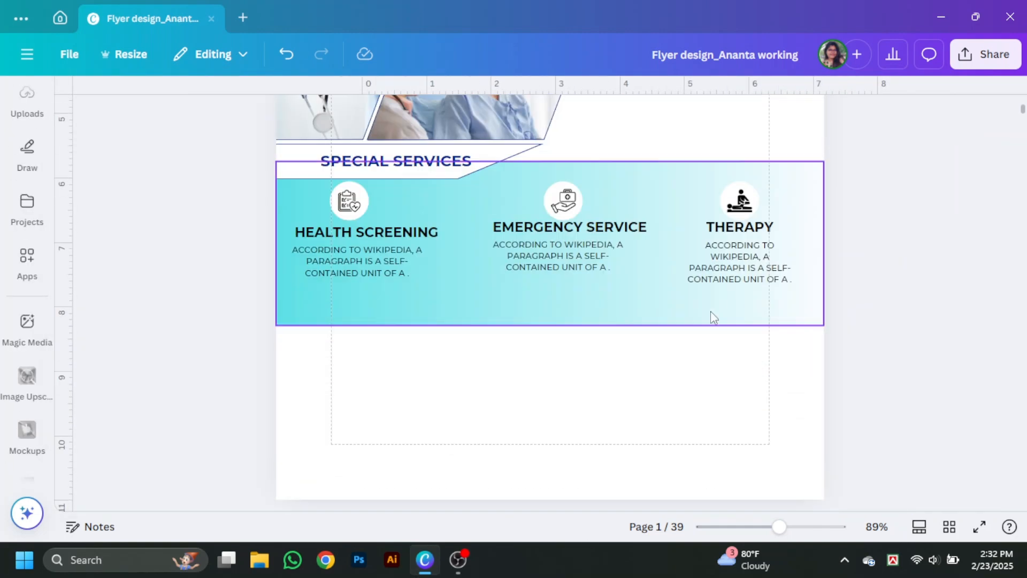
{"action": "scroll", "coordinate": [887, 254], "scroll_direction": "down", "scroll_amount": 1}
{"action": "scroll", "coordinate": [887, 253], "scroll_direction": "up", "scroll_amount": 2}
{"action": "left_click", "coordinate": [556, 380]}
{"action": "left_click_drag", "start_coordinate": [549, 399], "coordinate": [550, 367]}
{"action": "scroll", "coordinate": [964, 355], "scroll_direction": "down", "scroll_amount": 2}
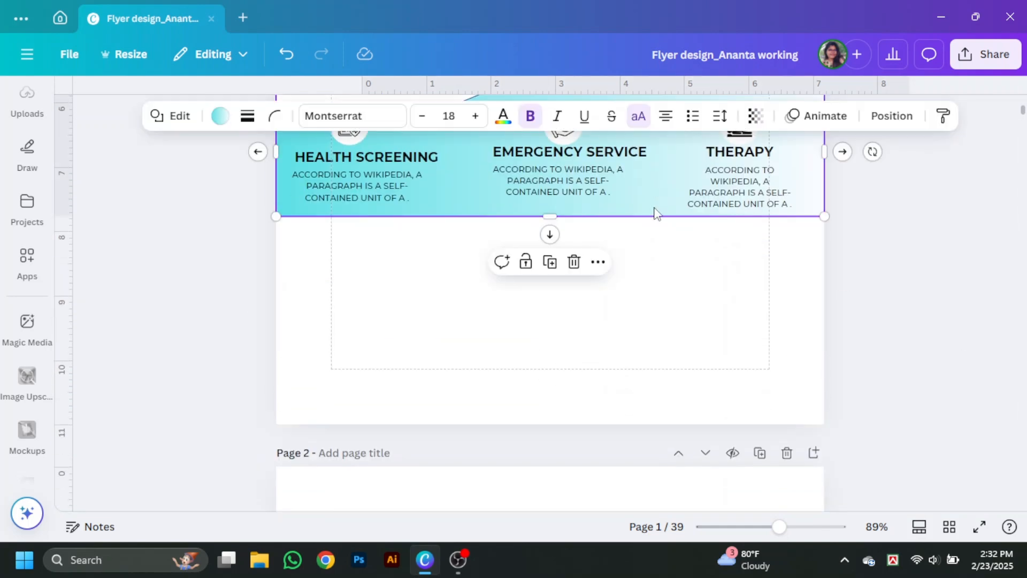
- Duplicate the gradient rectangle directly below the services section and fill the copy with solid medium blue
{"action": "left_click_drag", "start_coordinate": [655, 200], "coordinate": [654, 325]}
{"action": "left_click", "coordinate": [220, 116]}
{"action": "scroll", "coordinate": [160, 367], "scroll_direction": "down", "scroll_amount": 2}
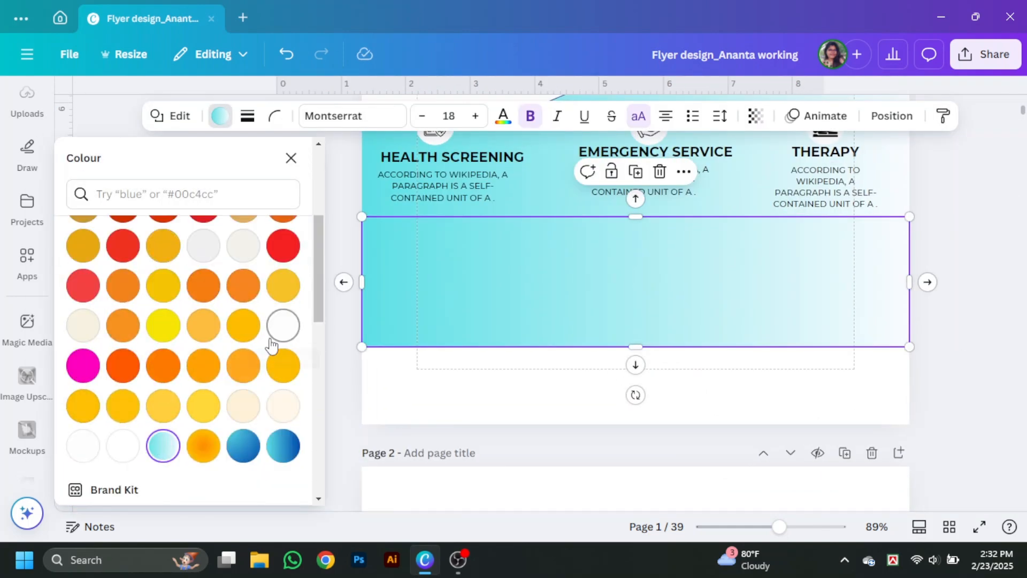
{"action": "left_click", "coordinate": [163, 445]}
{"action": "left_click", "coordinate": [226, 222]}
{"action": "scroll", "coordinate": [214, 367], "scroll_direction": "down", "scroll_amount": 2}
{"action": "scroll", "coordinate": [214, 364], "scroll_direction": "up", "scroll_amount": 5}
{"action": "left_click", "coordinate": [163, 351]}
{"action": "left_click", "coordinate": [534, 386]}
- Delete the solid blue rectangle below the services section
{"action": "scroll", "coordinate": [535, 375], "scroll_direction": "up", "scroll_amount": 3}
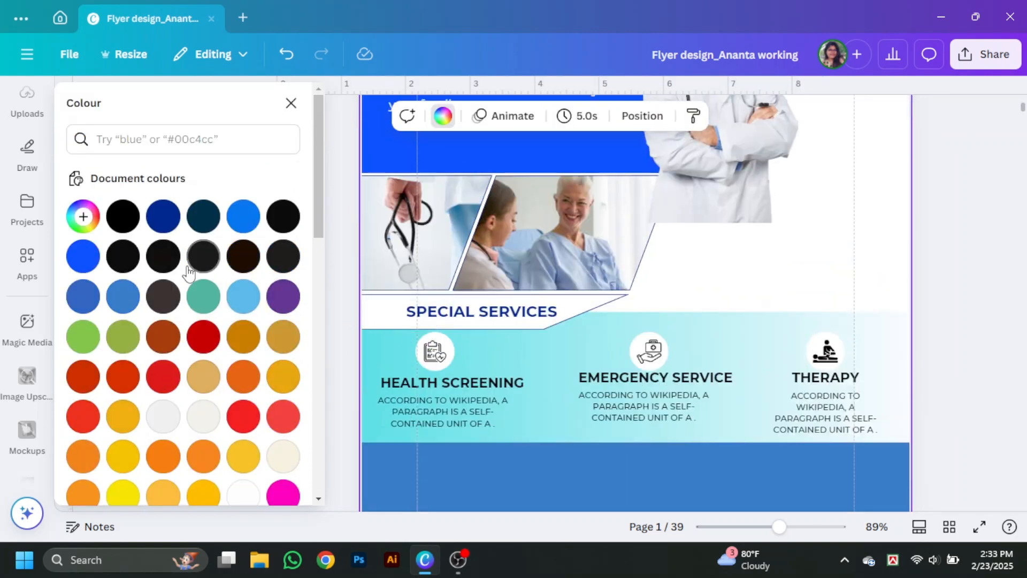
{"action": "left_click", "coordinate": [952, 331]}
{"action": "scroll", "coordinate": [422, 338], "scroll_direction": "down", "scroll_amount": 2}
{"action": "left_click", "coordinate": [422, 338]}
{"action": "key", "text": "Delete"}
- Copy the special services heading below the gradient band, change the copy's text to "ABOUT US" and duplicate it to the right
{"action": "left_click_drag", "start_coordinate": [414, 161], "coordinate": [368, 309]}
{"action": "double_click", "coordinate": [402, 306]}
{"action": "type", "text": "ABOUT US"}
{"action": "left_click", "coordinate": [480, 304]}
{"action": "left_click_drag", "start_coordinate": [368, 310], "coordinate": [648, 309]}
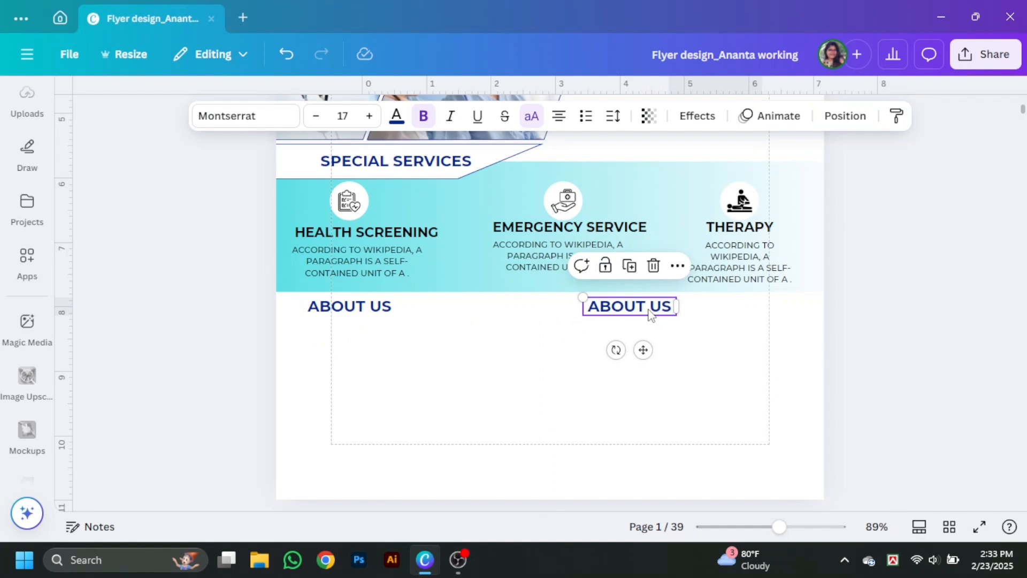